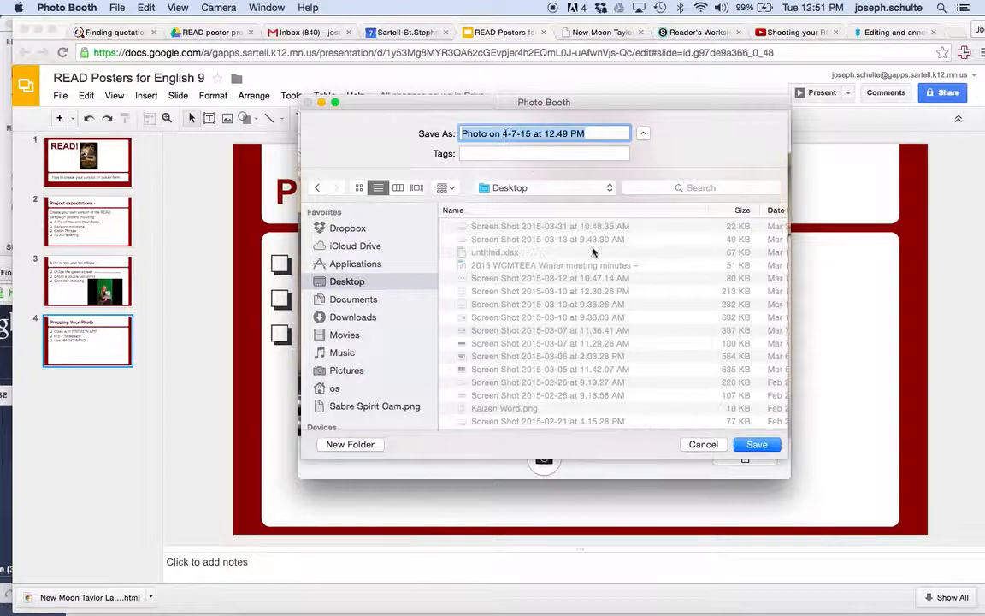
- Save the captured photo to the Desktop as "Photo on 4-7-15 at 12.49 PM" and close Photo Booth
left_click(758, 443)
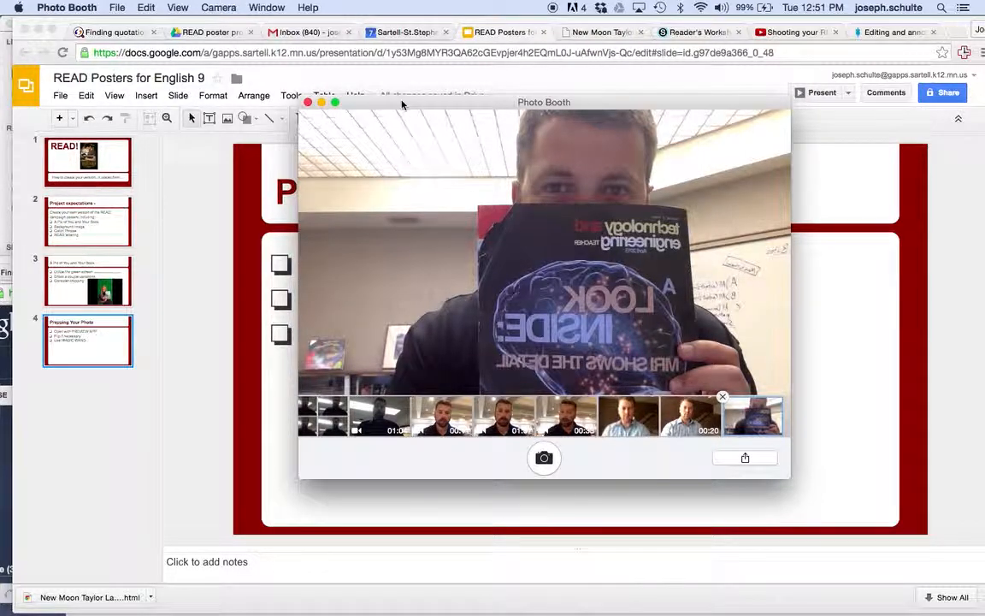
left_click(308, 102)
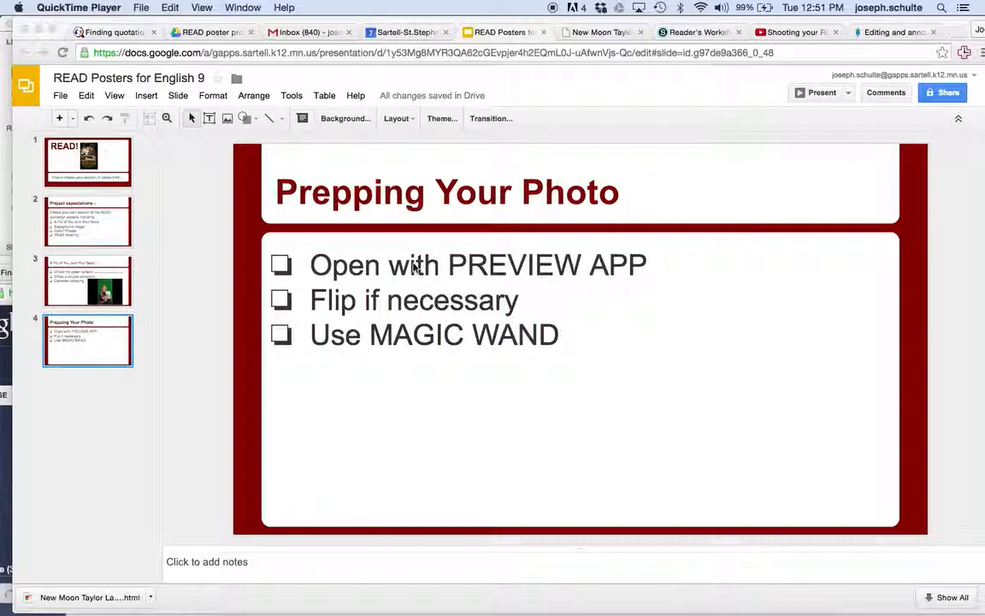
- Find the saved photo on the Desktop in Finder and open it in Preview, moving its window aside
mouse_move(53, 608)
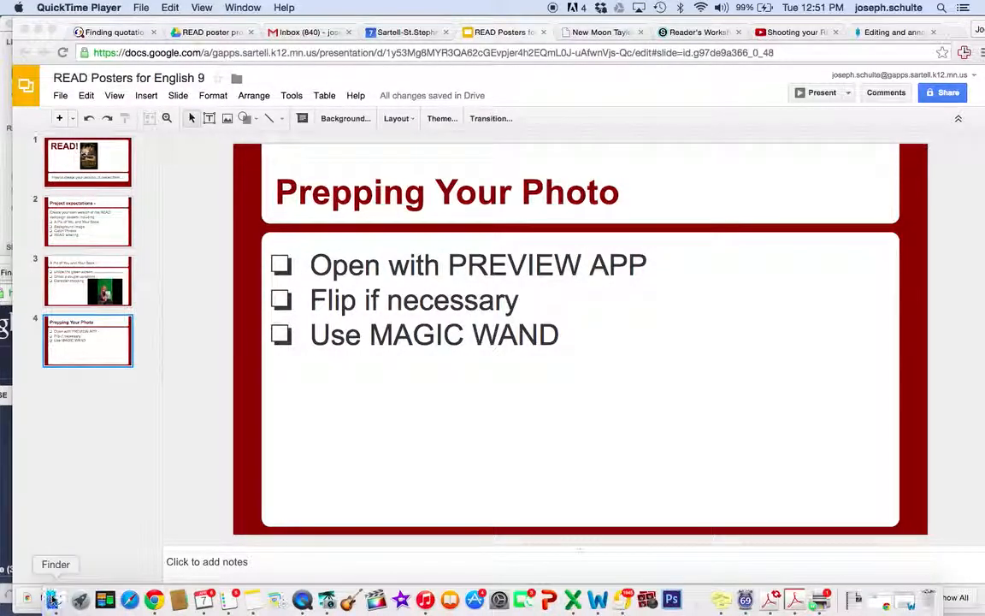
left_click(52, 599)
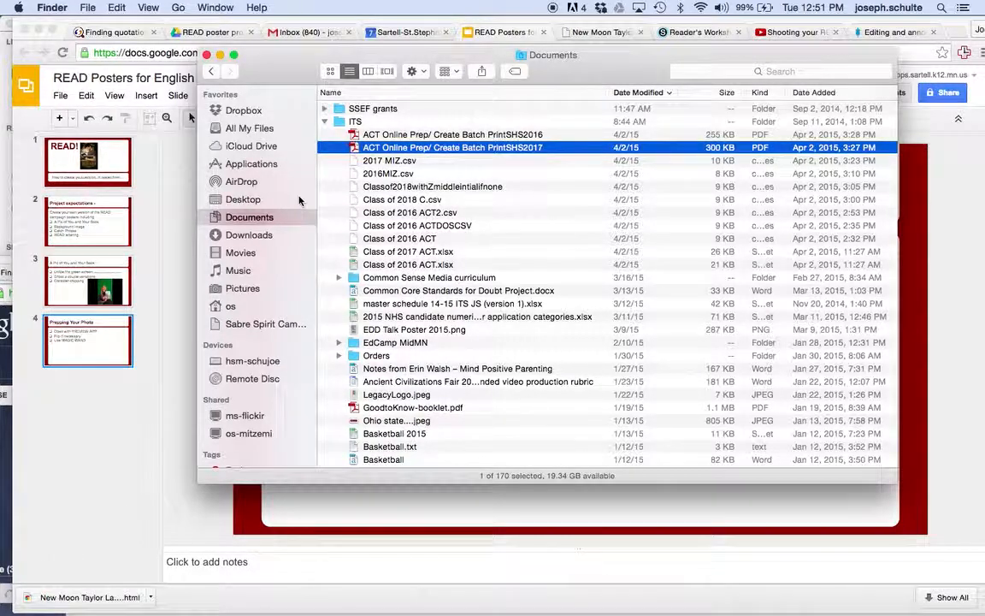
left_click(248, 200)
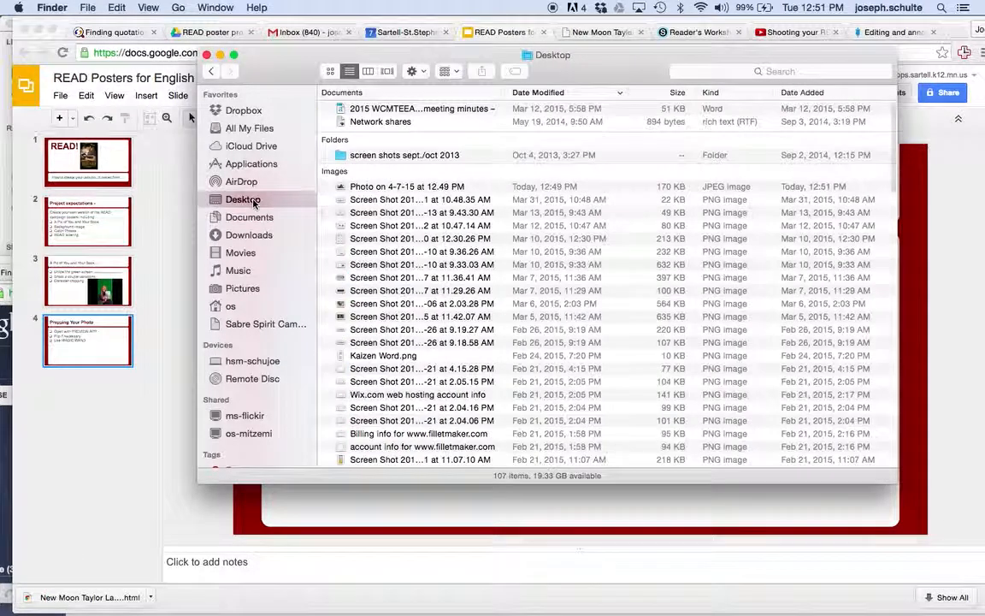
left_click(382, 185)
key("space")
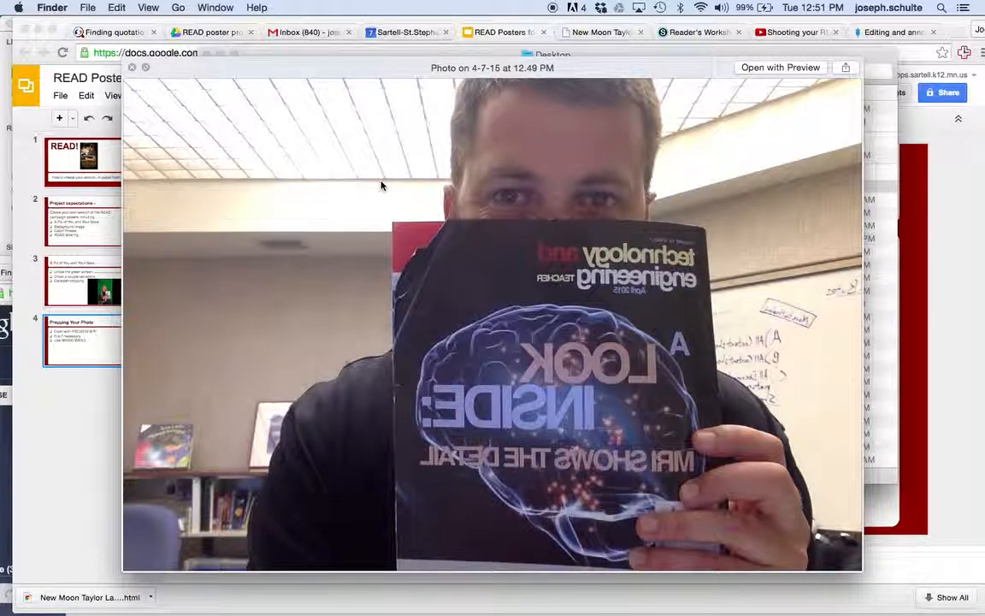
left_click(785, 69)
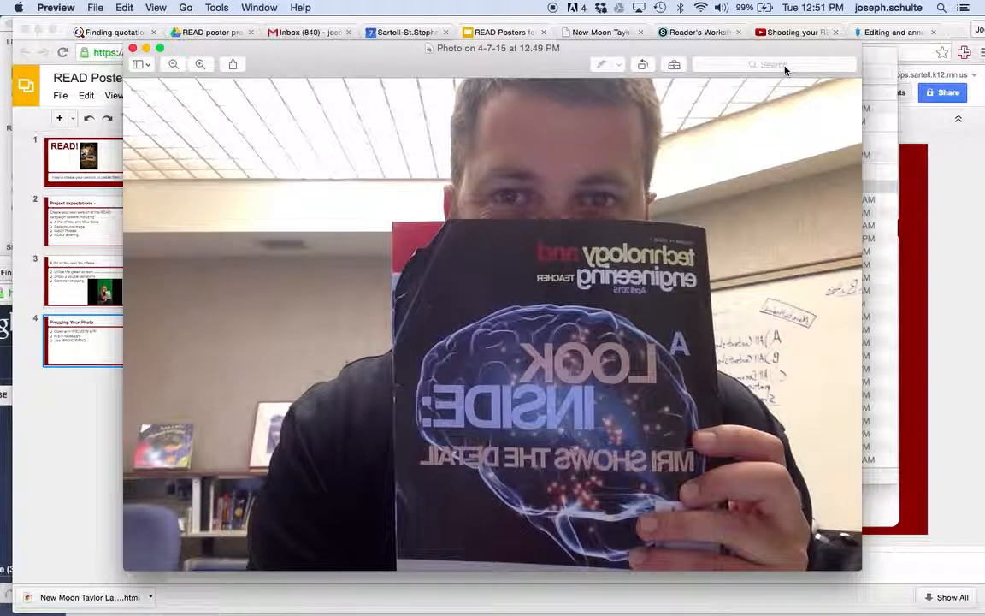
left_click_drag(461, 54, 662, 70)
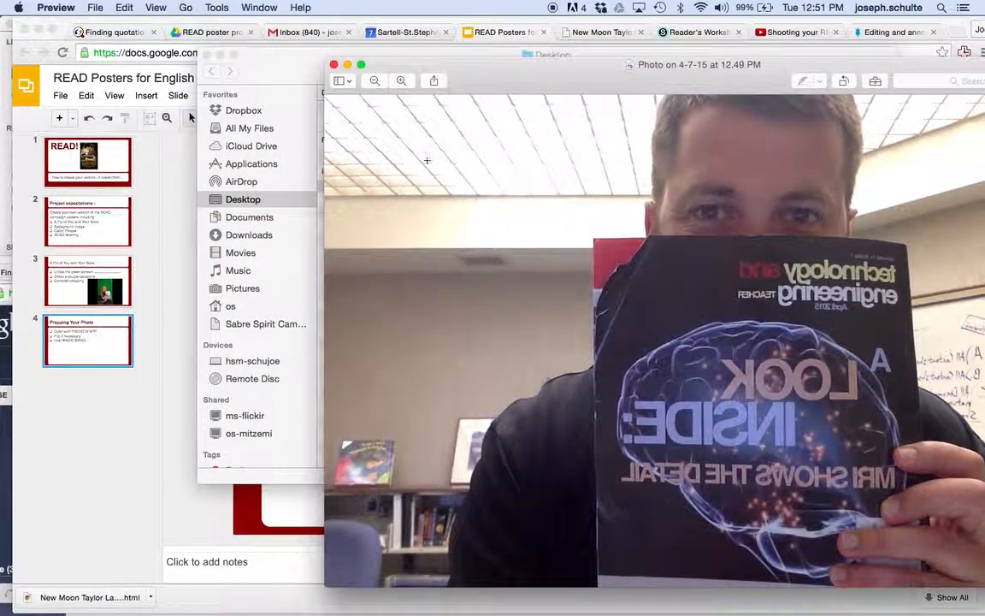
- Look through IMG_1636.MOV, IMG_1635.JPG and IMG_1634.JPG in the Downloads folder with Quick Look
left_click(259, 215)
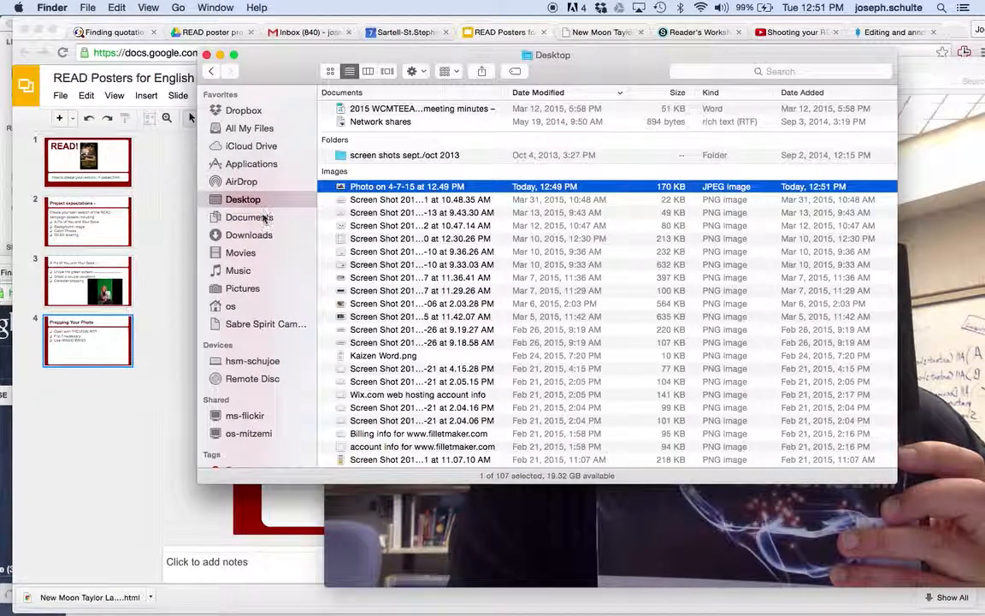
left_click(249, 235)
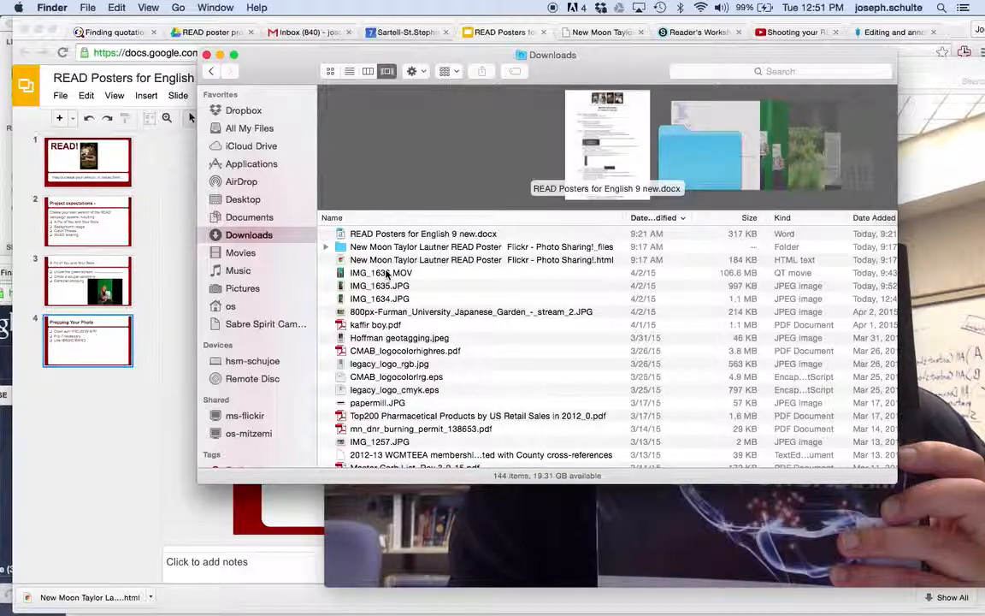
left_click(381, 273)
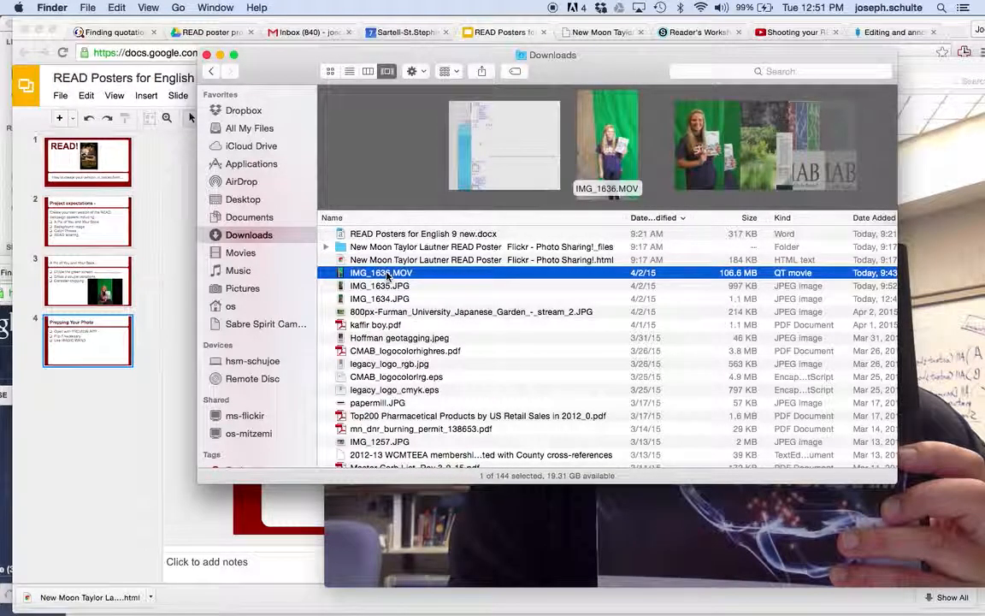
key("space")
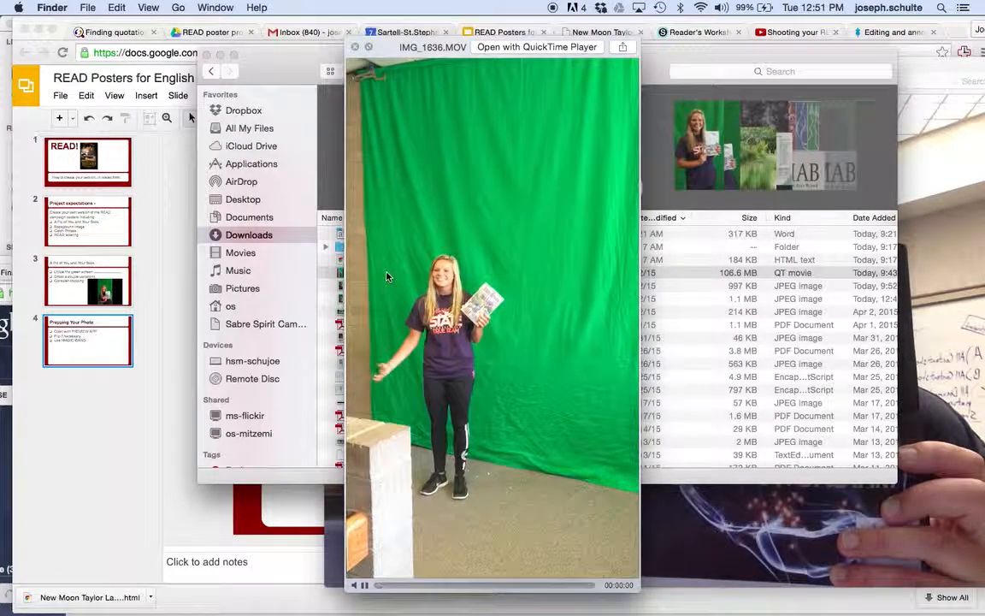
key("space")
key("Down")
key("space")
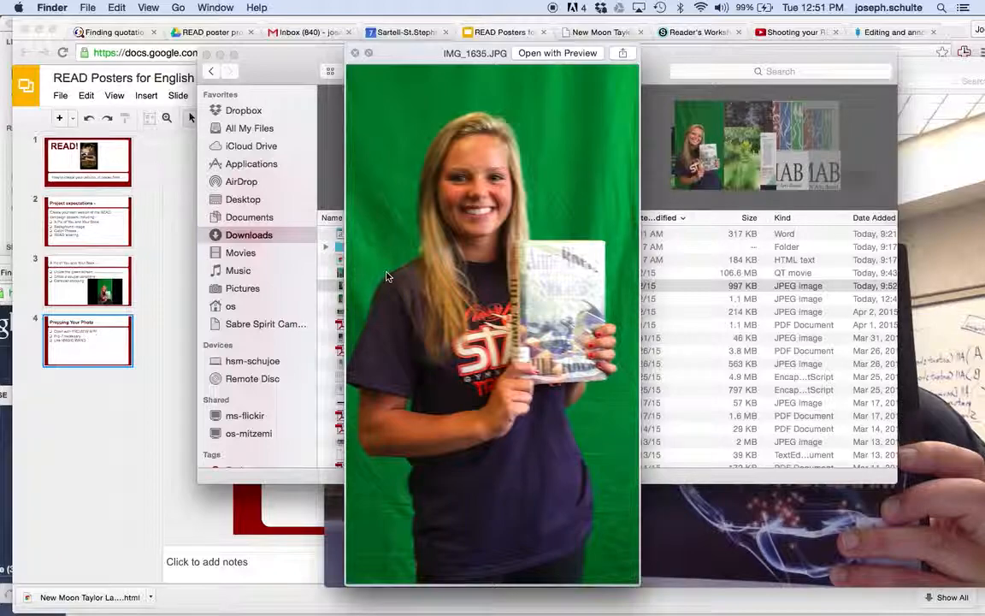
key("Down")
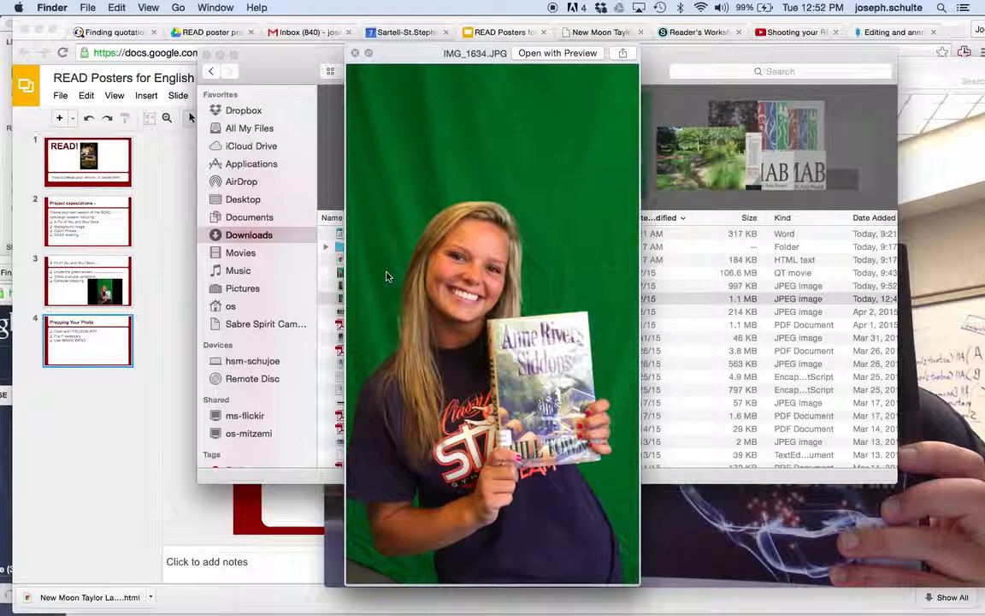
key("space")
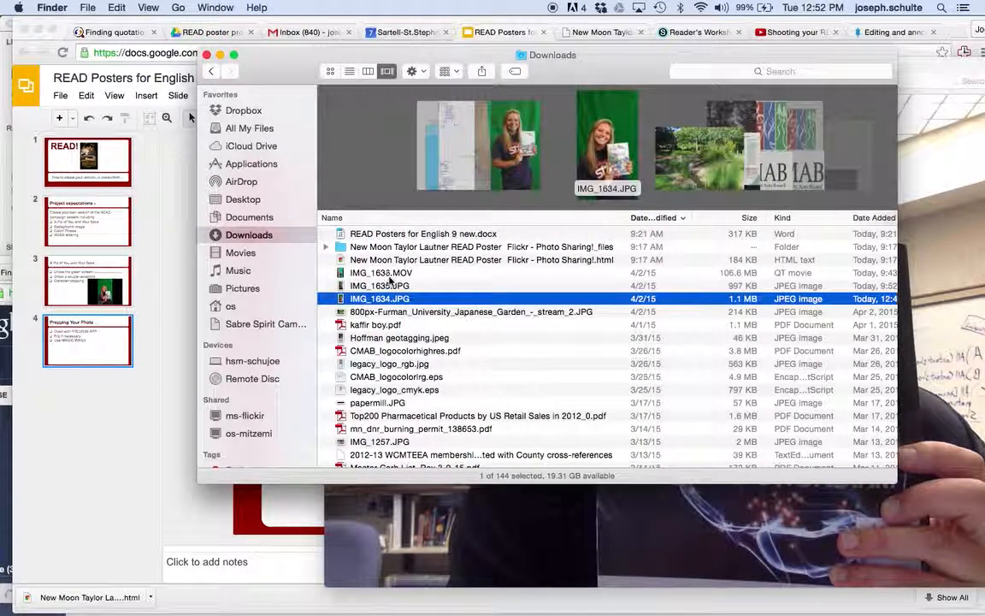
- Open IMG_1634.JPG in Preview beside the other photo and show its markup tools in a widened window
right_click(404, 299)
mouse_move(513, 317)
left_click(624, 317)
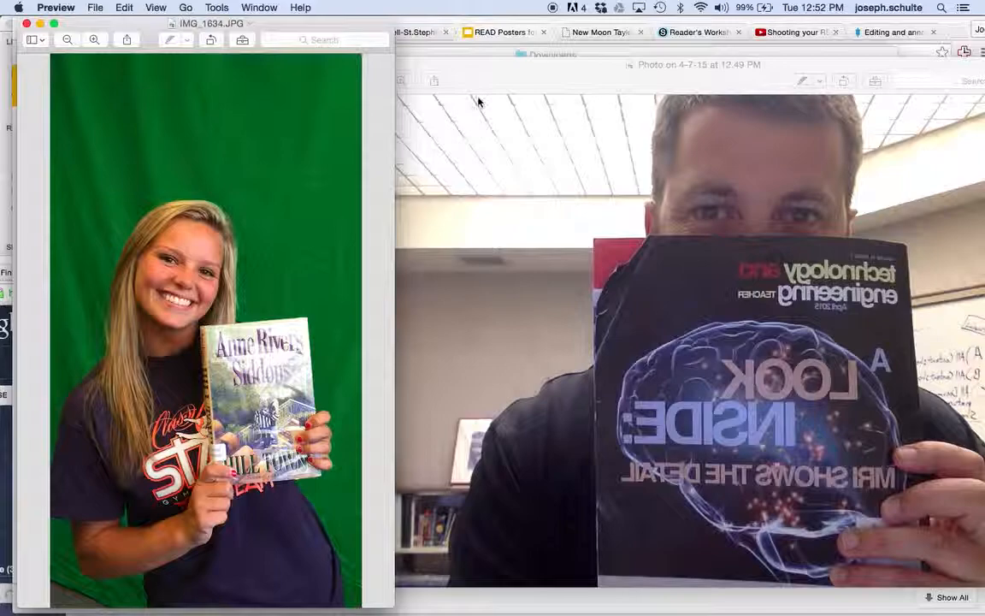
left_click_drag(504, 82, 534, 58)
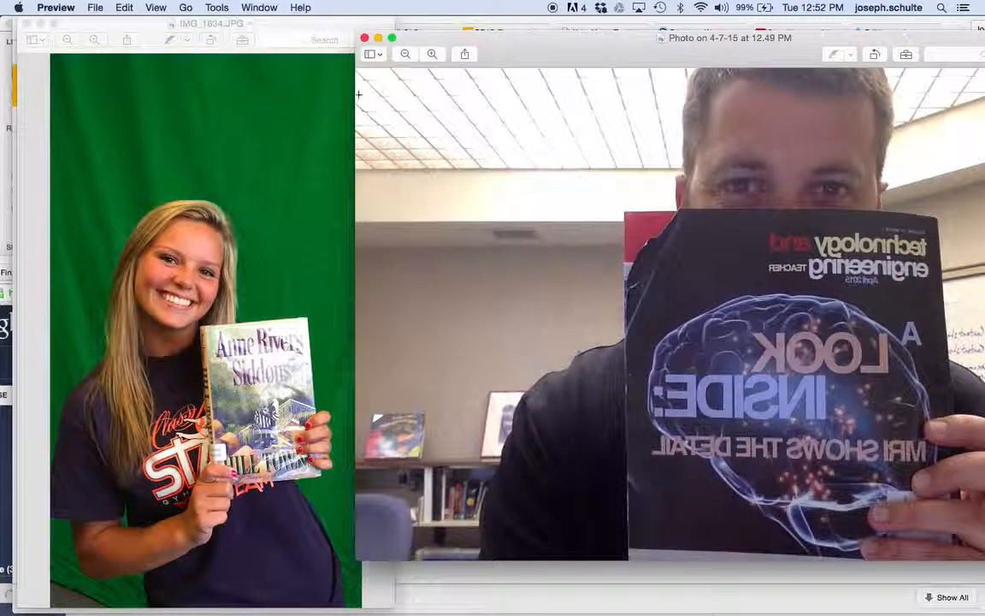
left_click(282, 121)
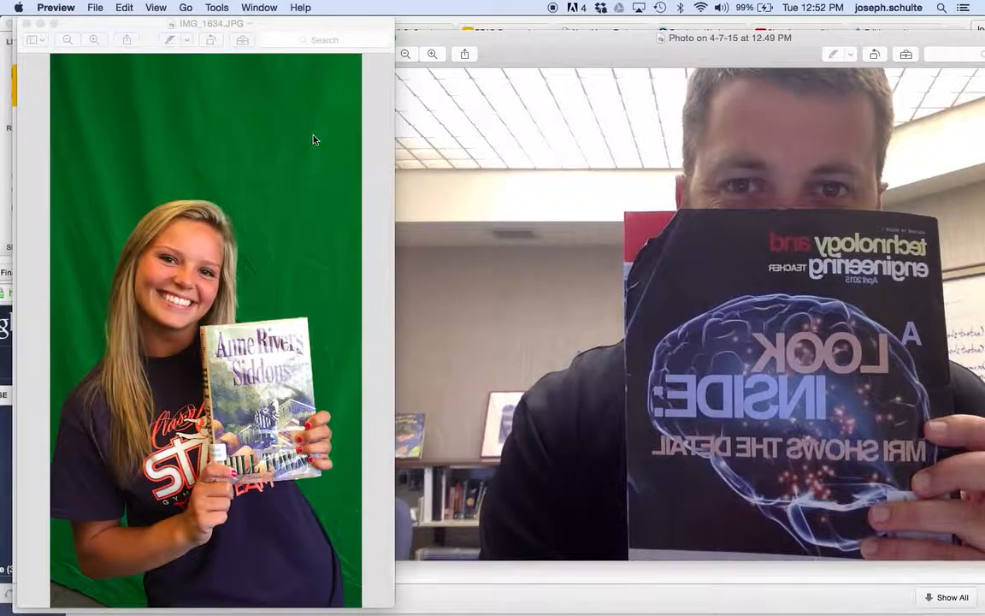
left_click_drag(265, 27, 328, 28)
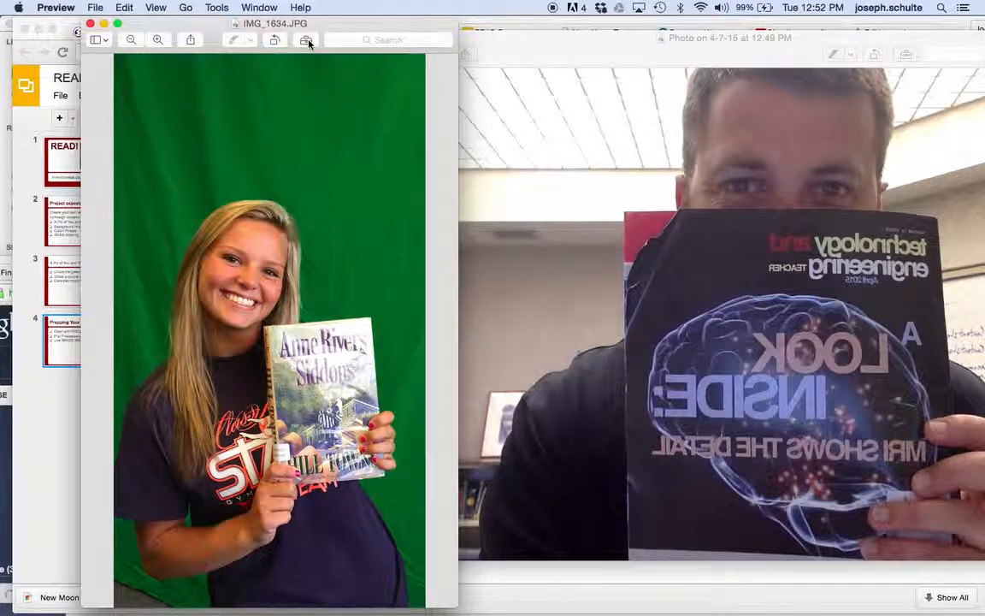
left_click(309, 42)
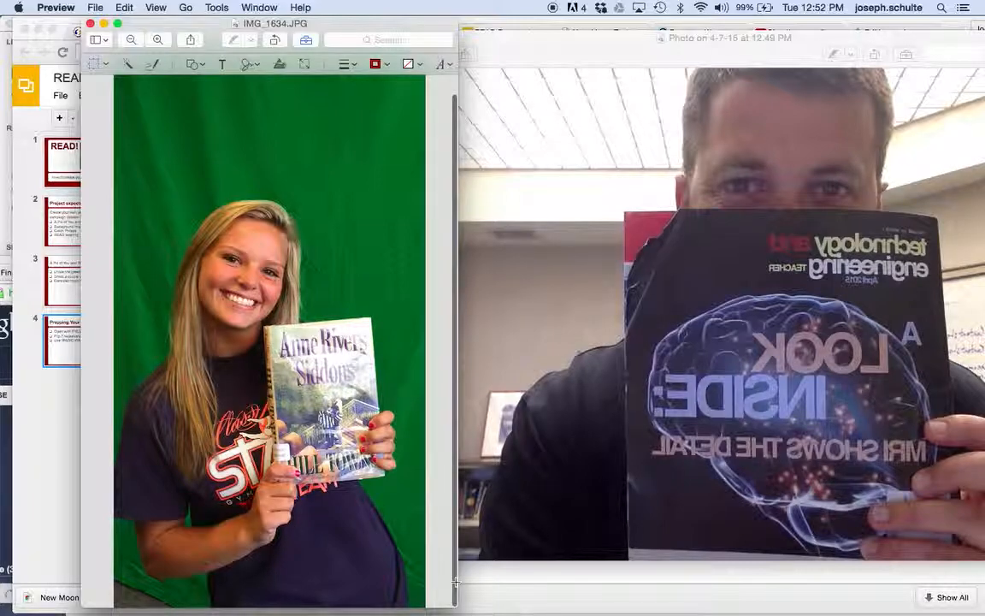
left_click_drag(458, 582, 606, 570)
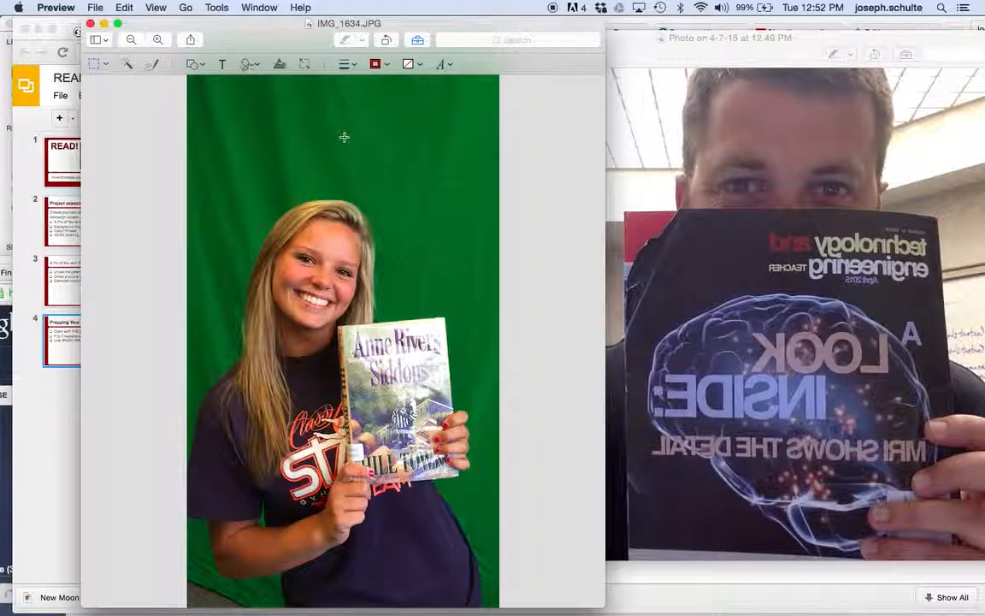
- Try removing the green backdrop in IMG_1634 with Instant Alpha, converting the image to PNG, and undo the removal
left_click_drag(344, 137, 350, 141)
left_click_drag(362, 140, 371, 144)
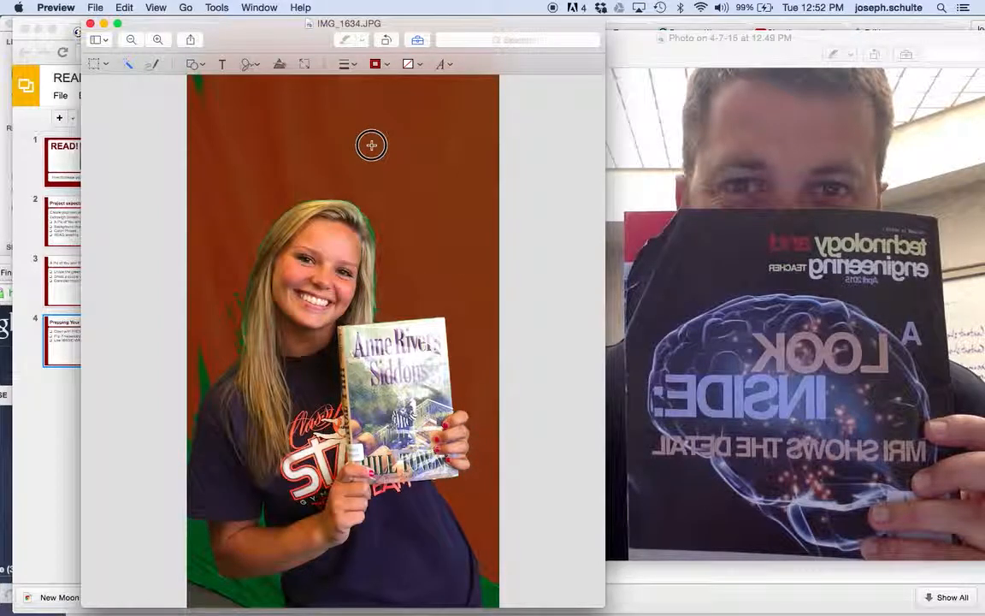
left_click_drag(372, 145, 362, 132)
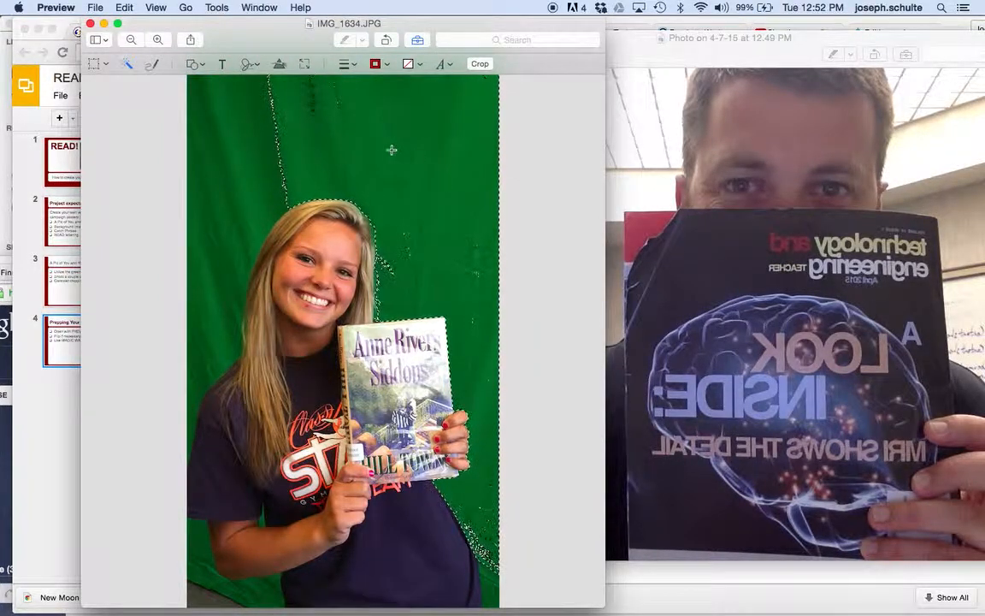
left_click_drag(231, 150, 234, 159)
mouse_move(363, 157)
left_mouse_down()
mouse_move(392, 180)
mouse_move(391, 206)
mouse_move(365, 215)
mouse_move(381, 160)
left_mouse_up()
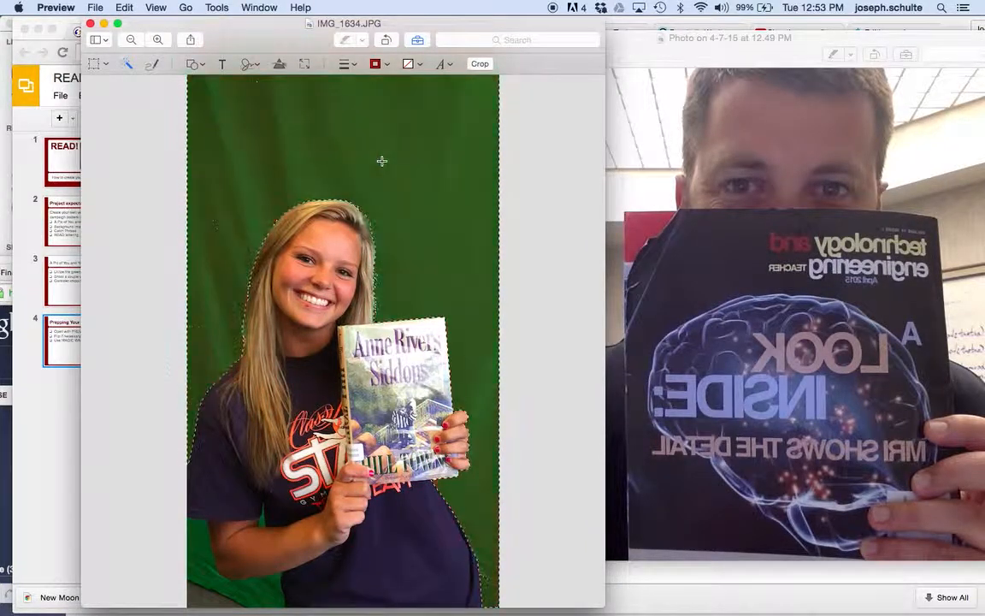
key("Delete")
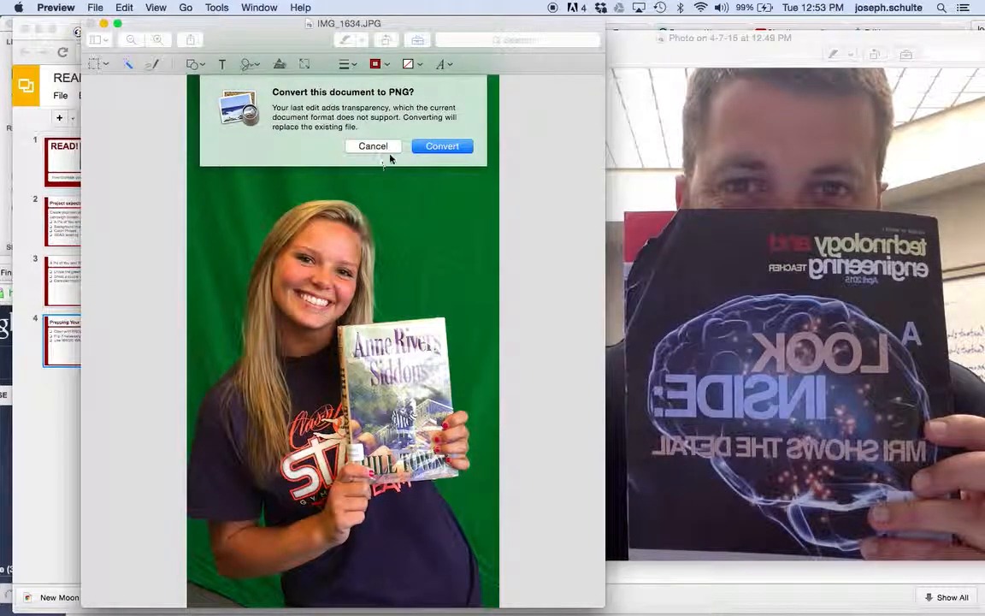
left_click(440, 146)
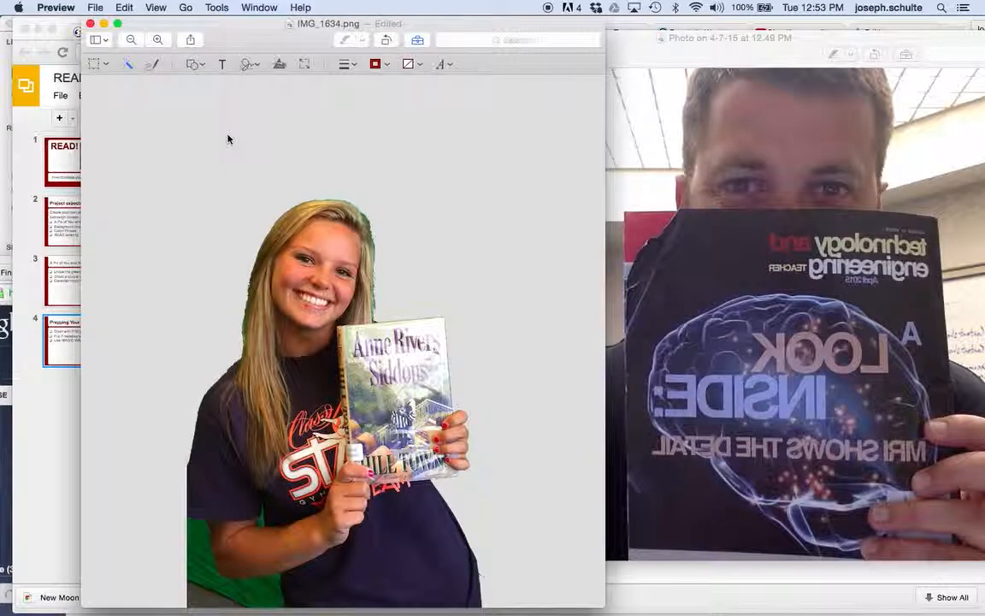
key("super+z")
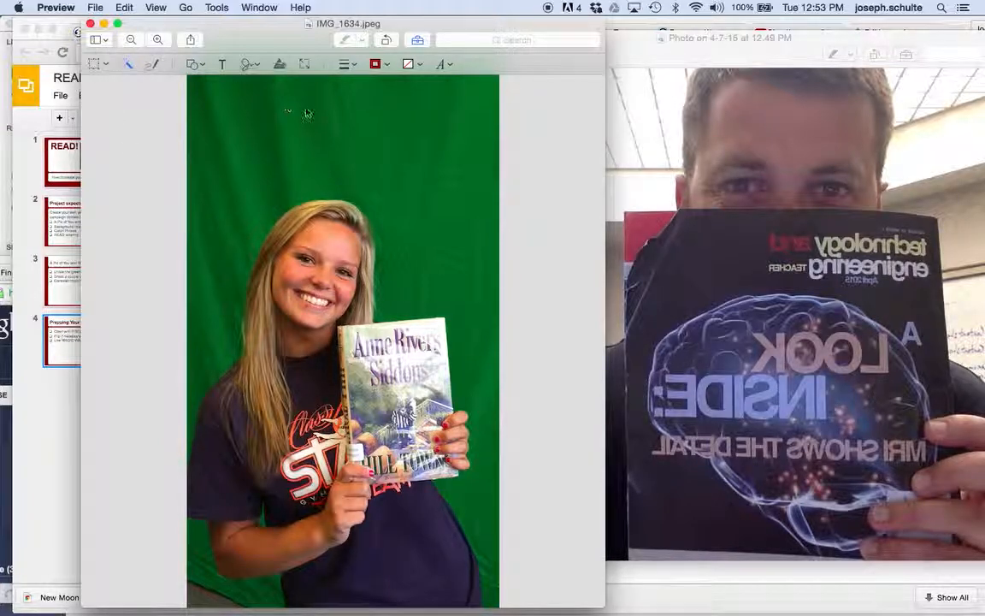
- Delete the green backdrop with Instant Alpha, converting the image to PNG, and remove the leftover green patch below the arm
mouse_move(428, 159)
left_mouse_down()
mouse_move(414, 176)
mouse_move(419, 170)
left_mouse_up()
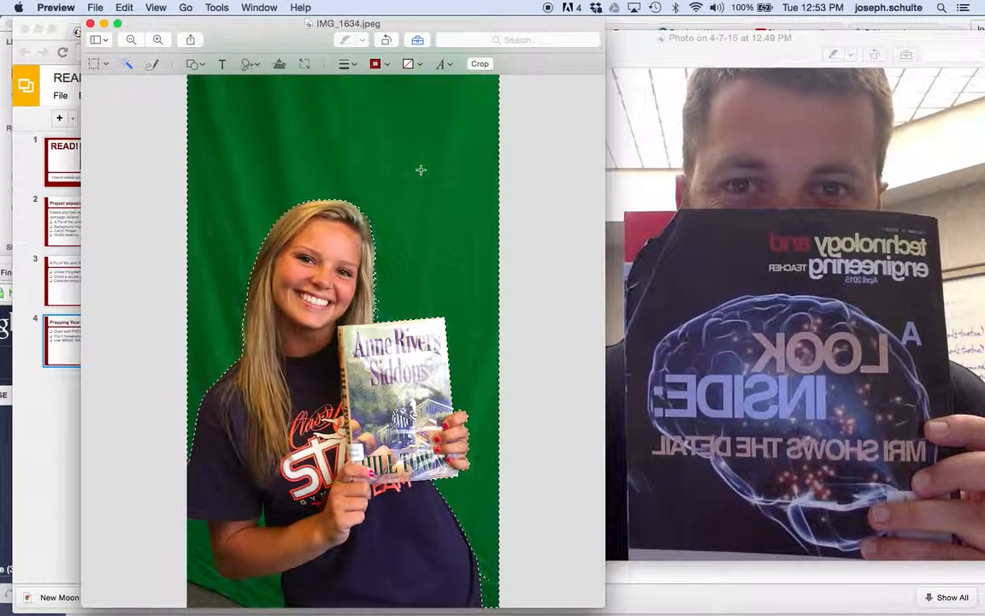
key("Delete")
left_click(430, 146)
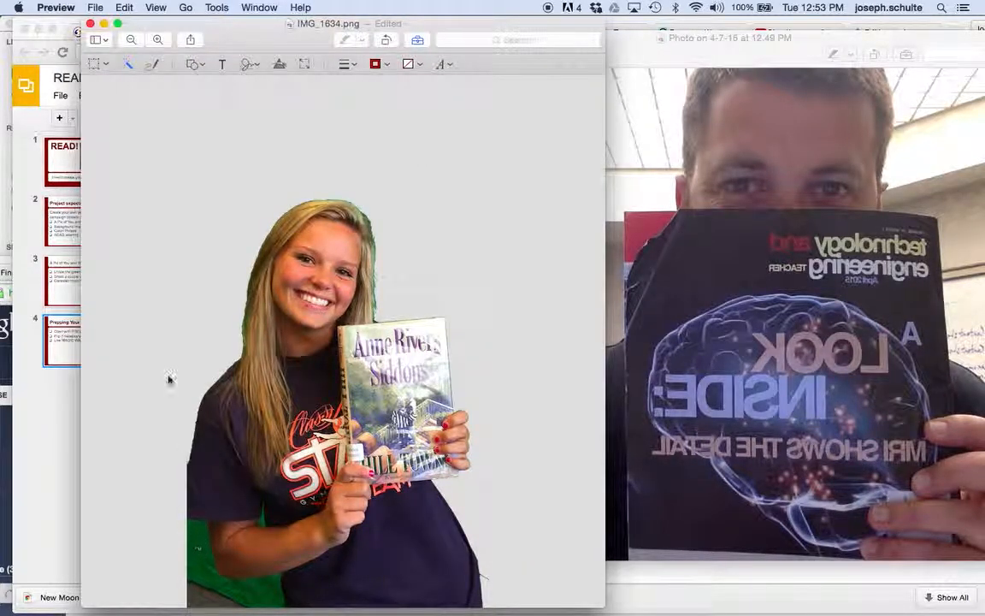
left_click_drag(192, 572, 203, 567)
key("Delete")
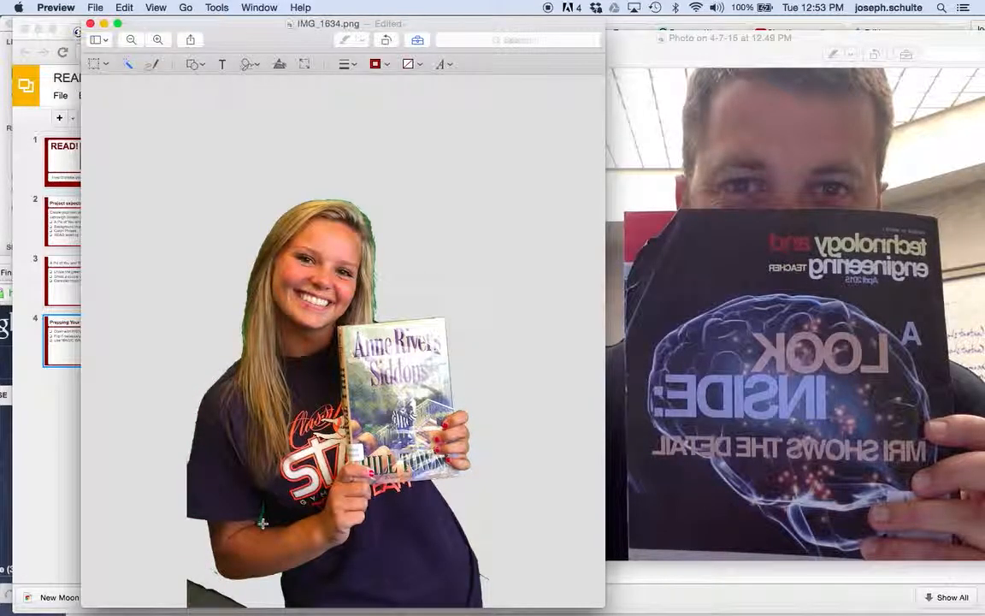
- Remove the small green patch enclosed between the shirt sleeve and the bent arm in IMG_1634 with Instant Alpha
left_click_drag(261, 521, 261, 519)
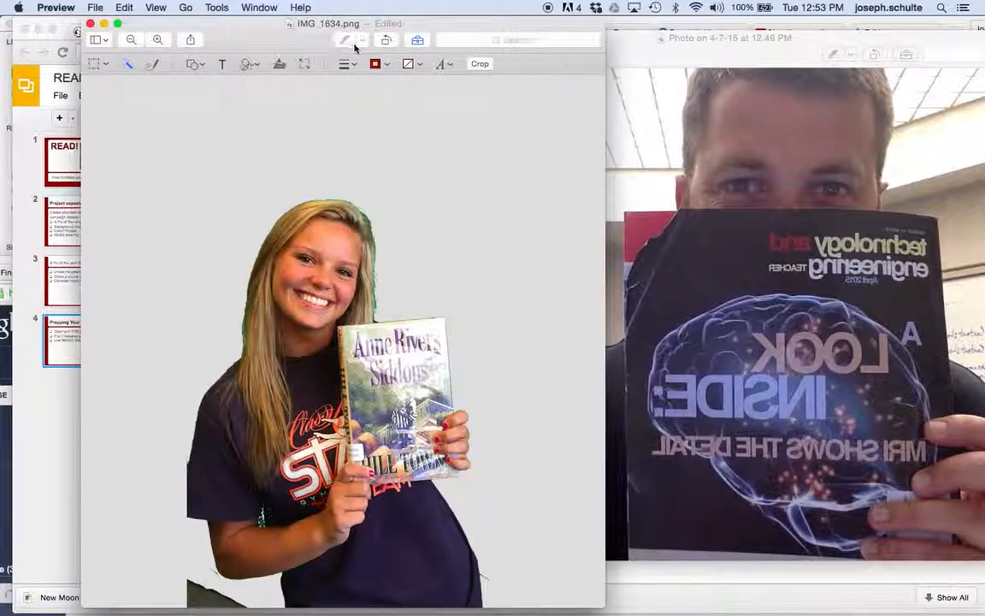
key("super+plus")
key("super+plus")
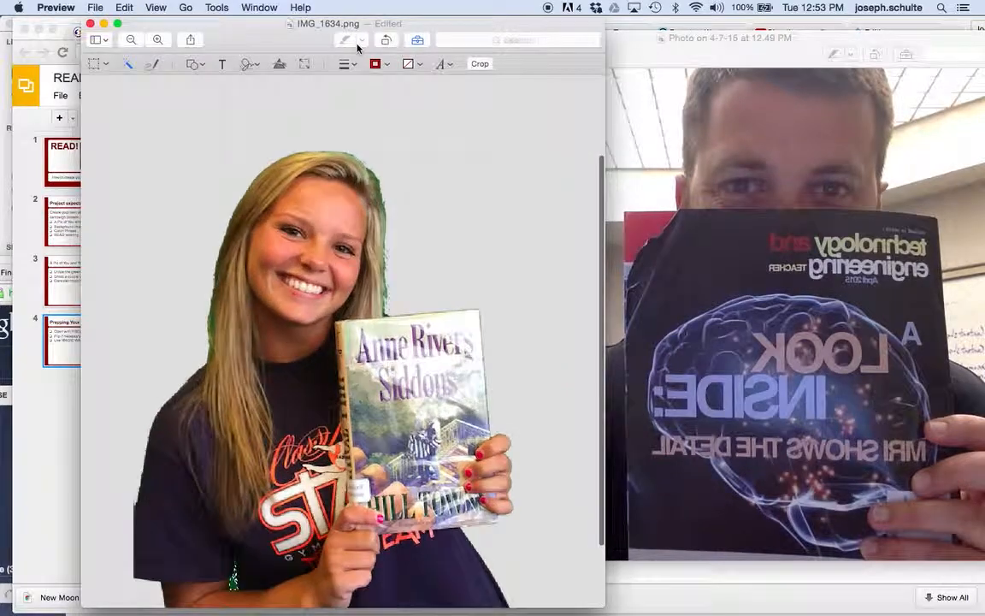
key("super+plus")
key("super+plus")
key("super+minus")
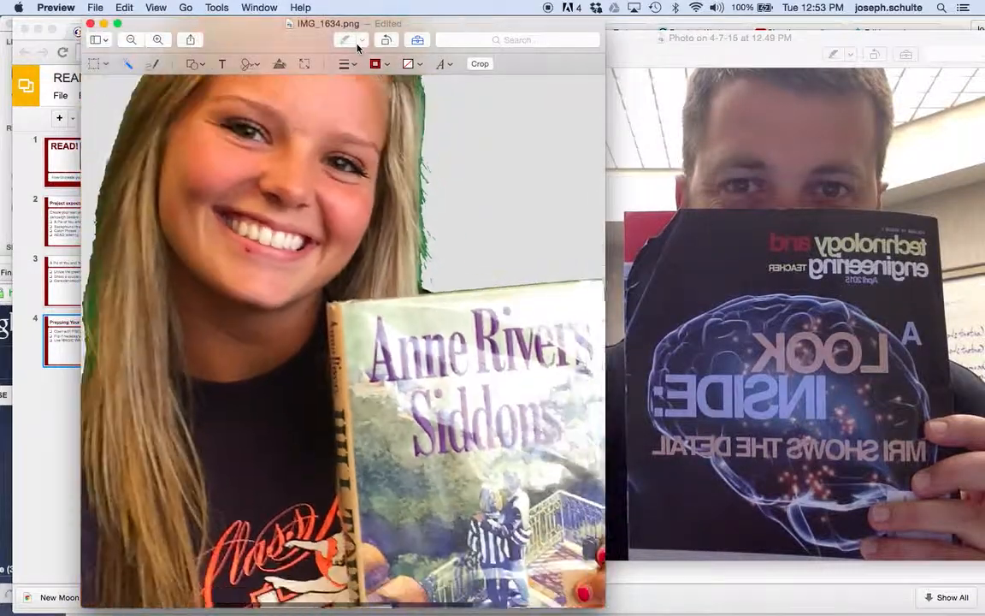
scroll(323, 288, "up", 1)
scroll(323, 288, "right", 1)
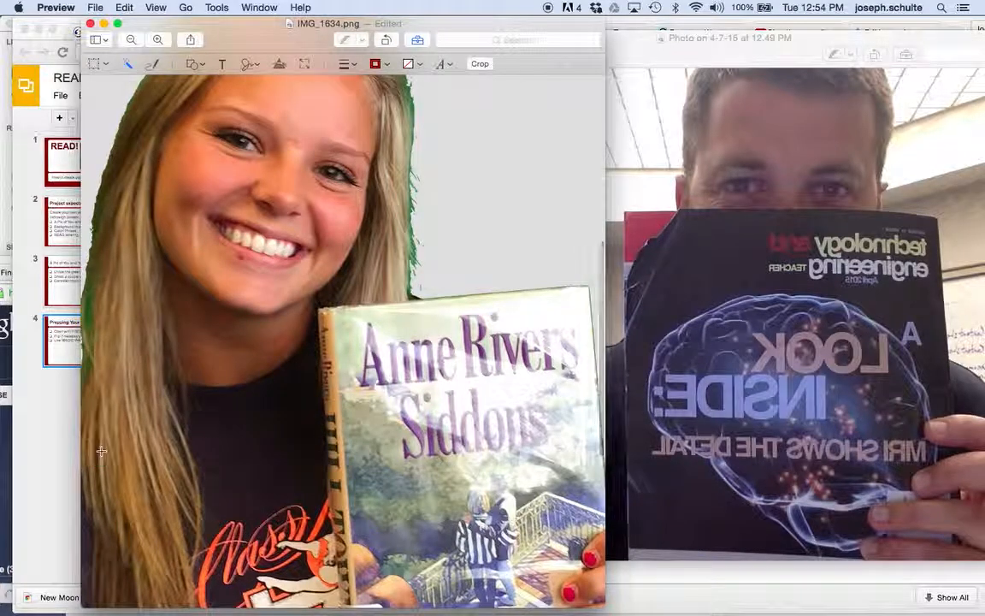
scroll(347, 242, "down", 5)
scroll(347, 242, "left", 1)
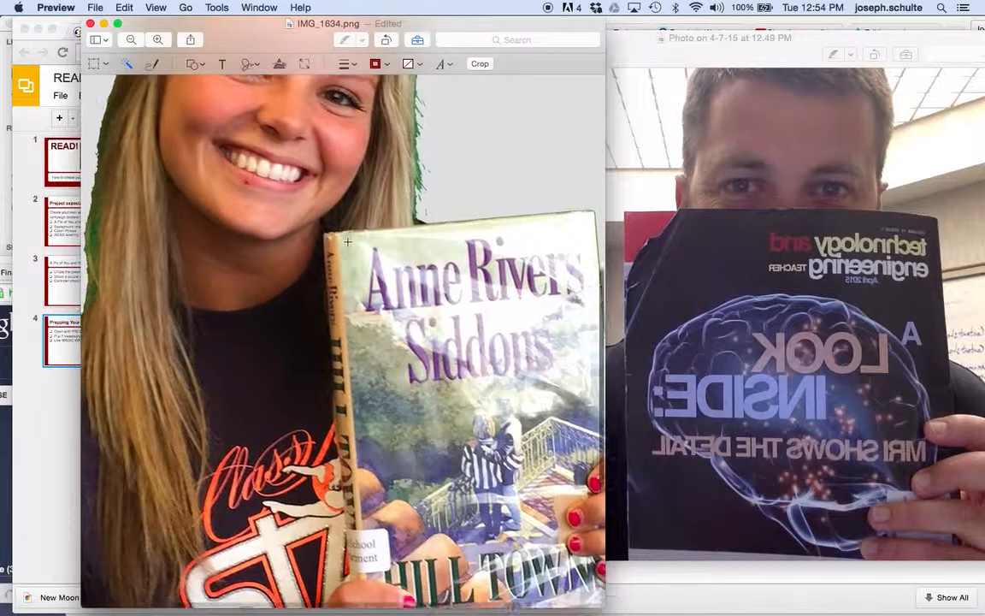
scroll(347, 242, "down", 3)
scroll(347, 242, "left", 2)
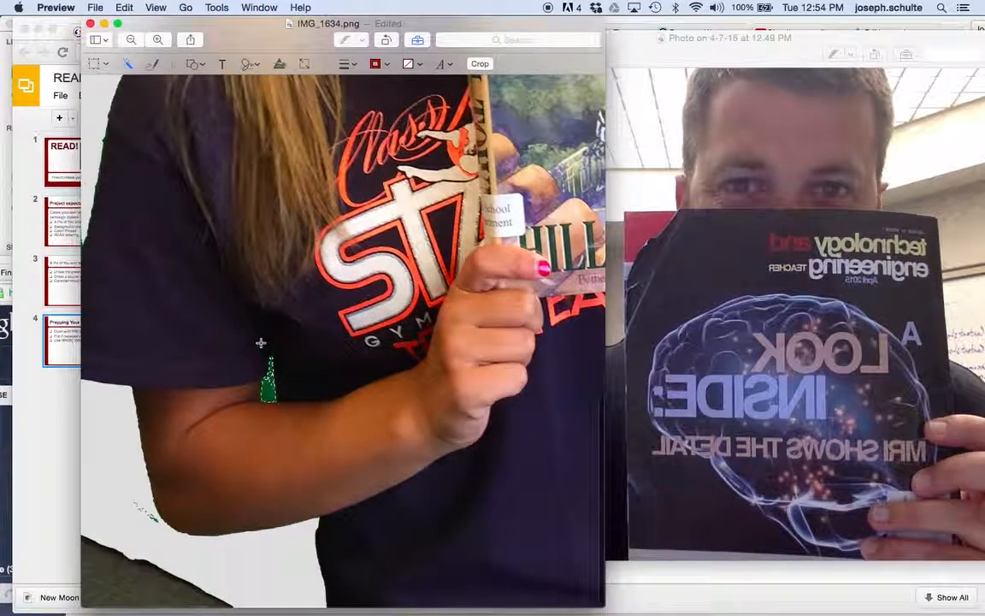
left_click_drag(268, 378, 269, 373)
key("Delete")
- Try to delete the stray green specks beside the elbow with Instant Alpha
left_click_drag(133, 496, 146, 517)
key("Delete")
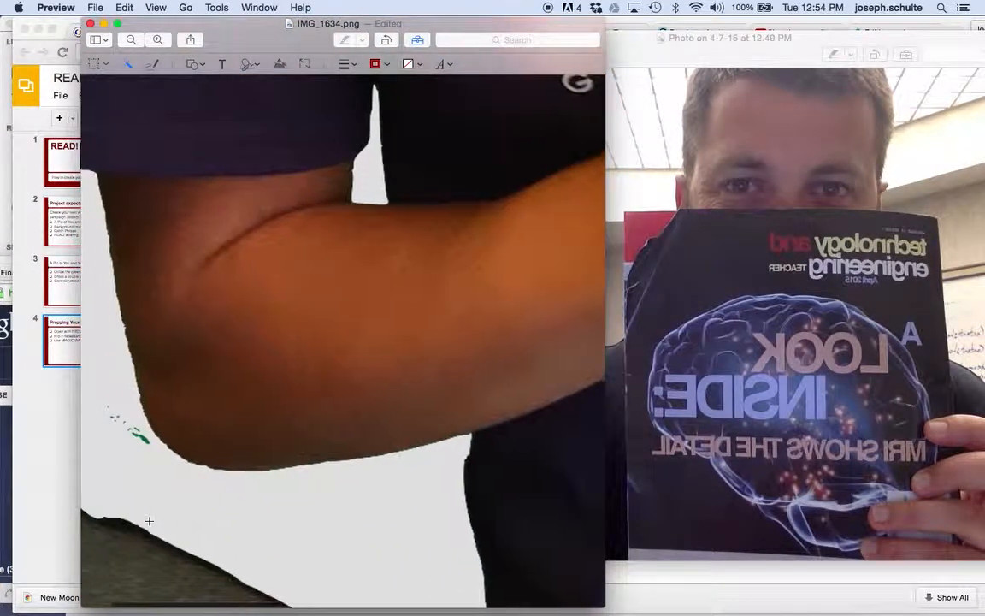
scroll(149, 521, "left", 2)
scroll(149, 520, "up", 1)
mouse_move(192, 474)
left_mouse_down()
mouse_move(175, 461)
mouse_move(189, 469)
left_mouse_up()
- Delete part of the green fringe along the left edge of the hair, above the shoulder, with Instant Alpha
scroll(192, 471, "up", 15)
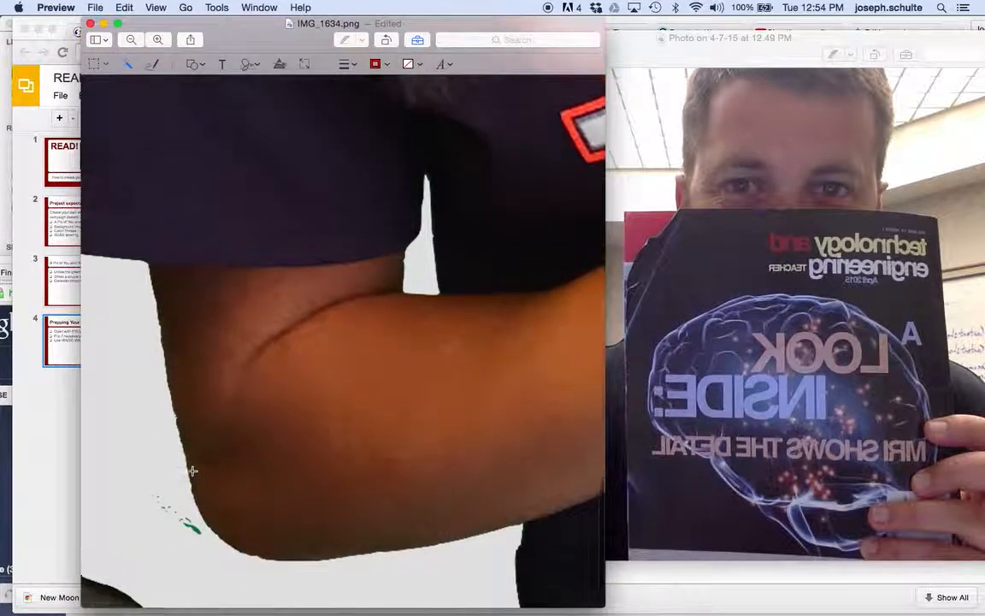
scroll(192, 471, "up", 1)
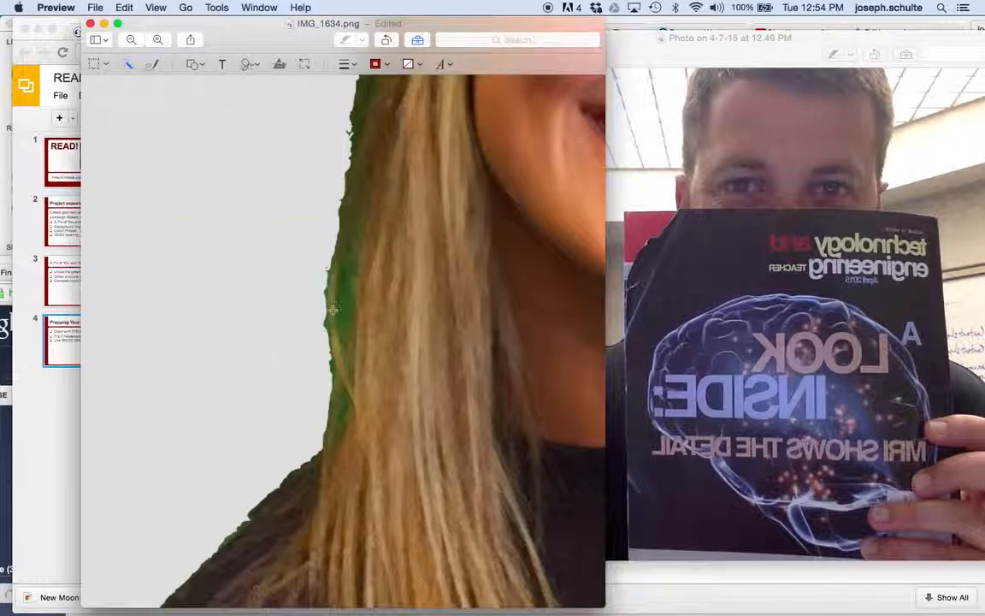
mouse_move(343, 298)
left_mouse_down()
mouse_move(345, 279)
mouse_move(346, 289)
left_mouse_up()
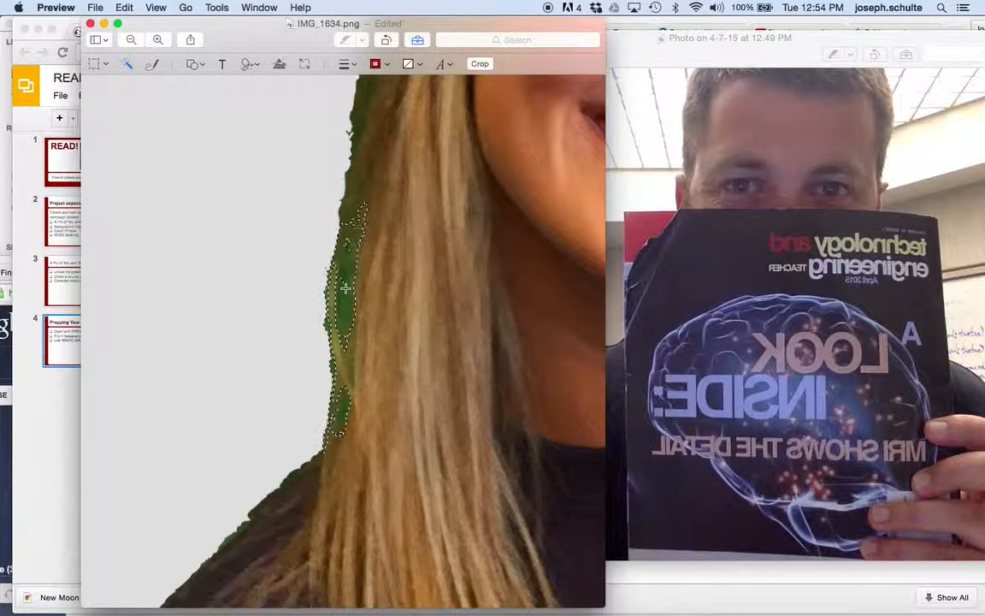
key("Delete")
scroll(346, 288, "up", 2)
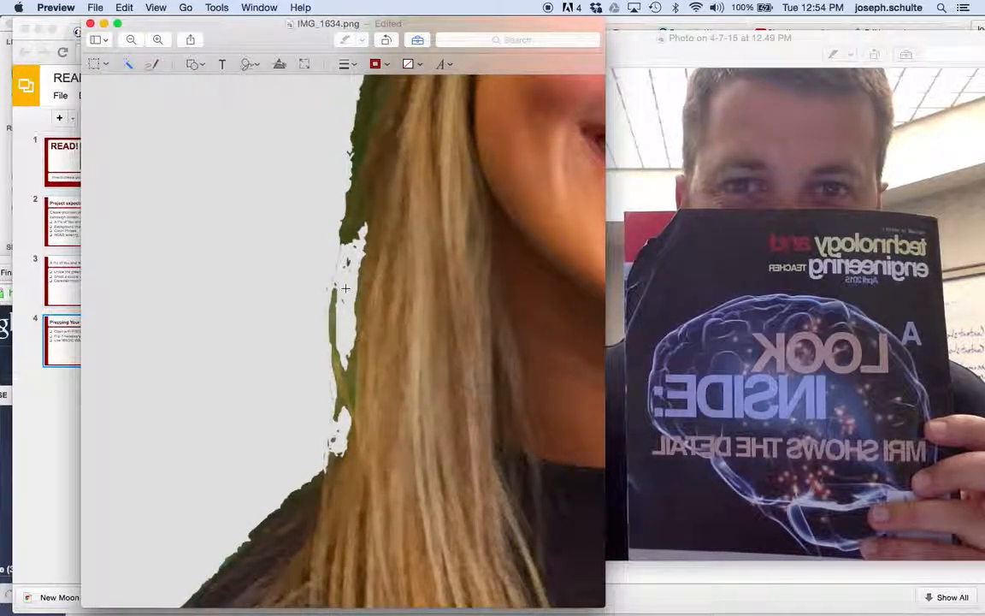
scroll(345, 288, "down", 6)
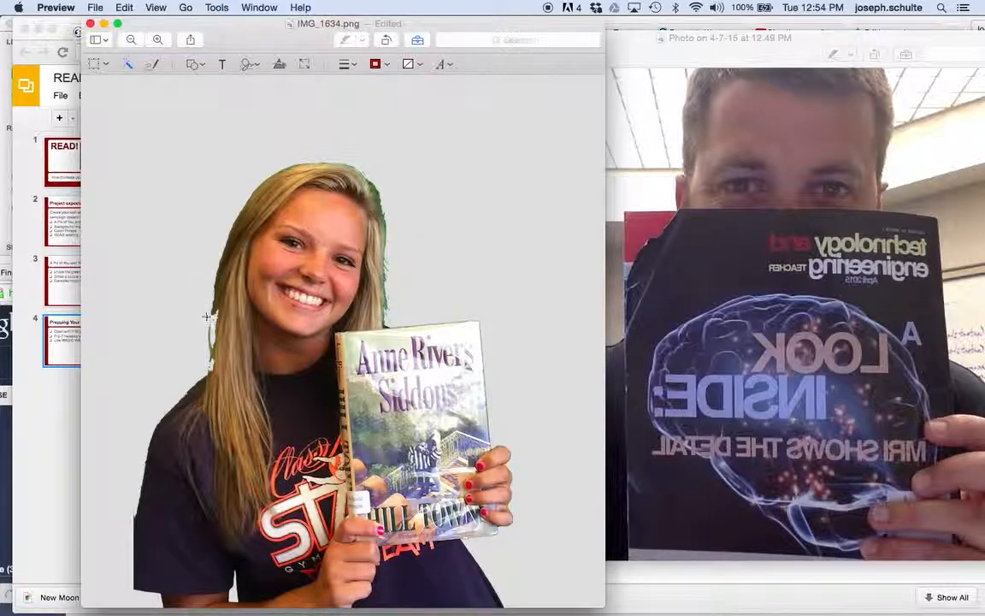
- Delete the green fringe along the right edge of the hair, from the crown down to the book, with Instant Alpha
scroll(362, 241, "up", 6)
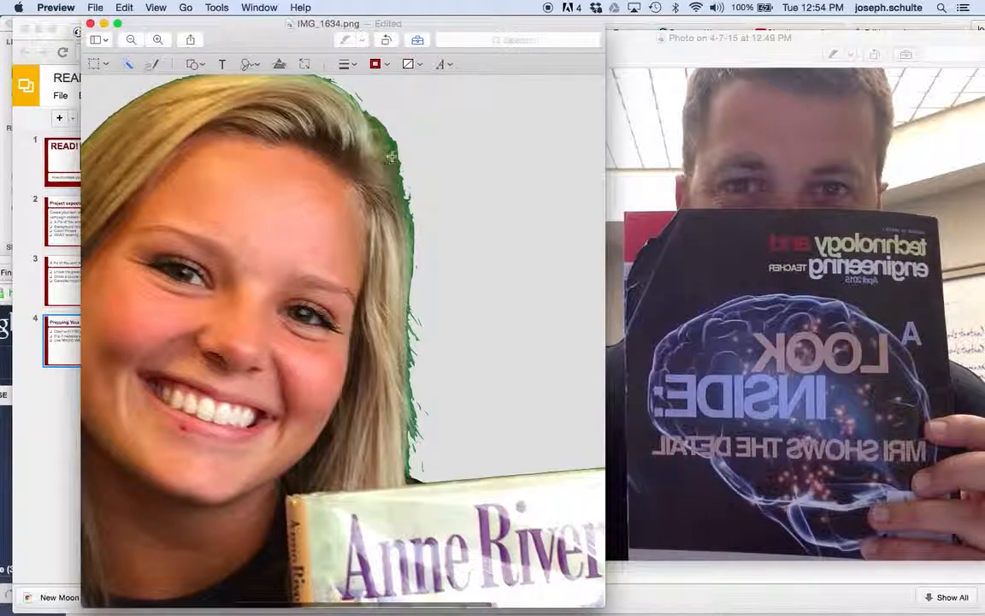
left_click_drag(390, 144, 397, 156)
key("Delete")
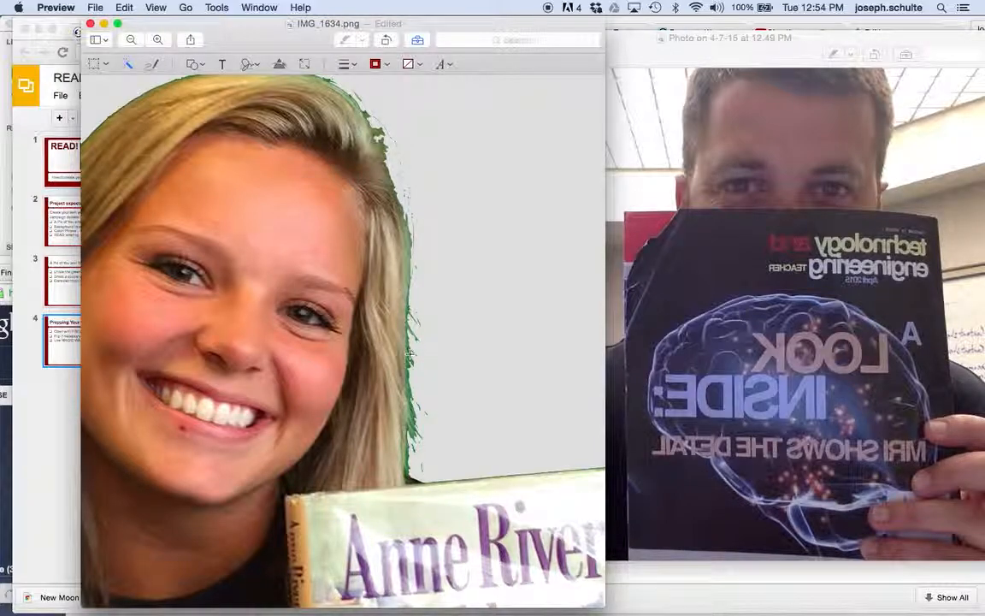
left_click_drag(408, 369, 408, 367)
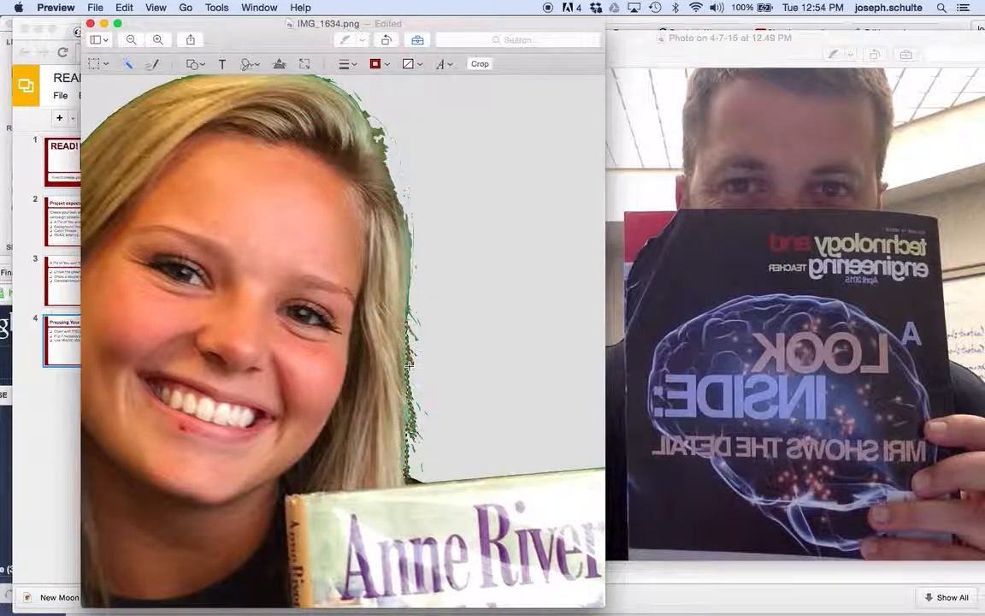
key("Delete")
- Examine the whole cut-out figure at reduced zoom for leftover background and rough edges
key("super+minus")
key("super+minus")
key("super+minus")
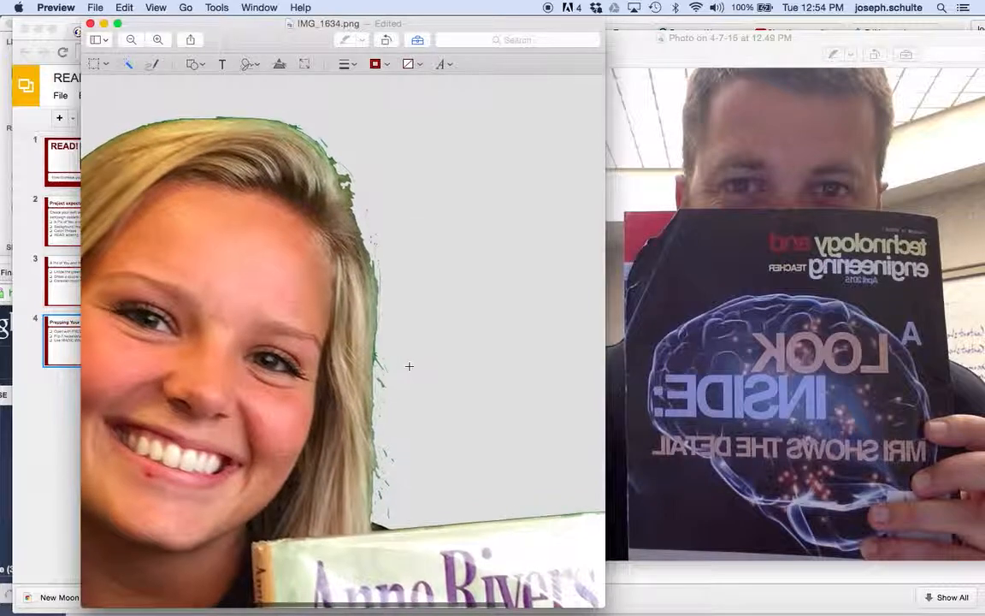
key("super+minus")
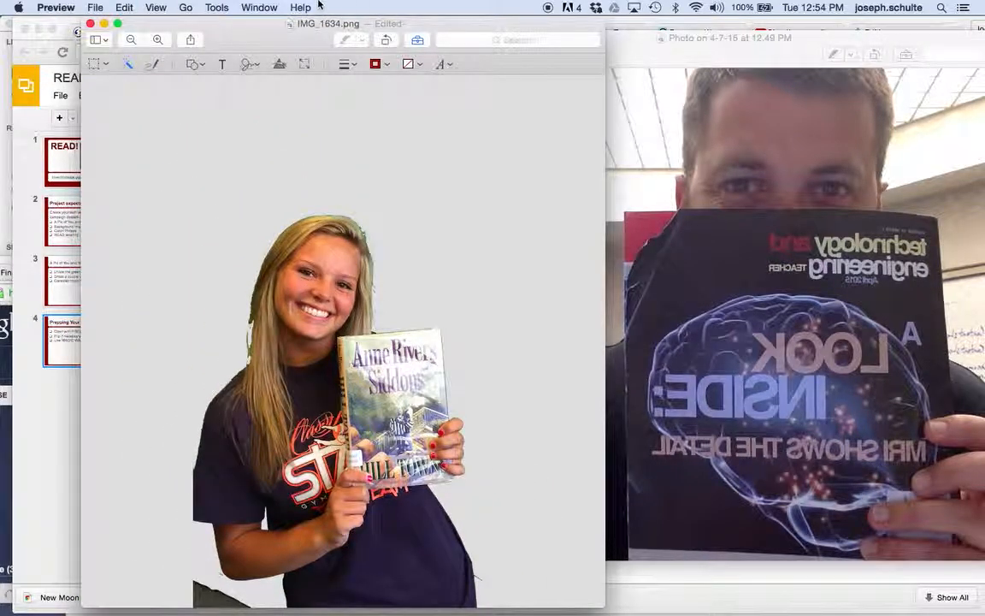
left_click_drag(277, 27, 319, 12)
key("super+minus")
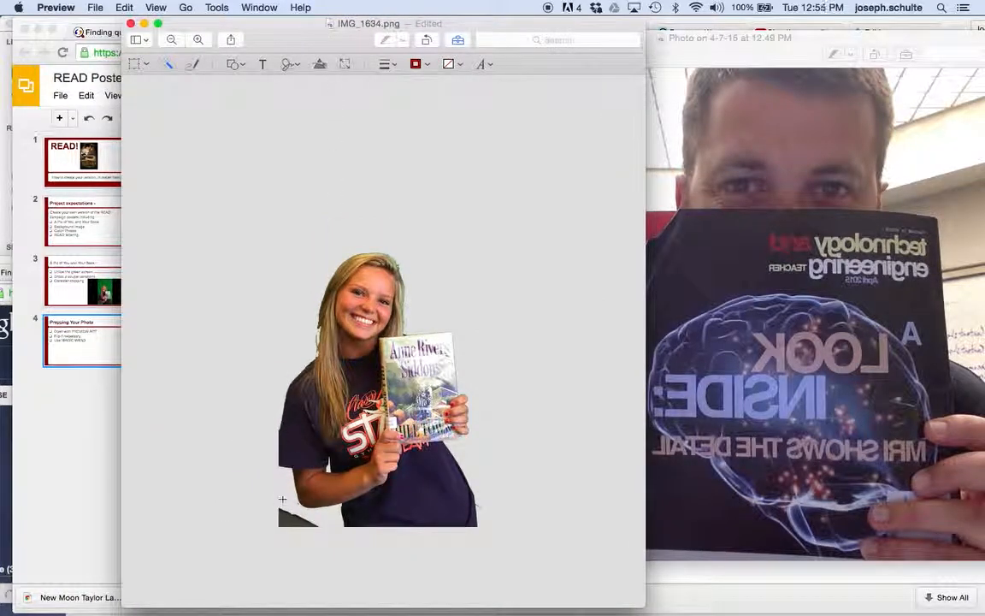
key("super+plus")
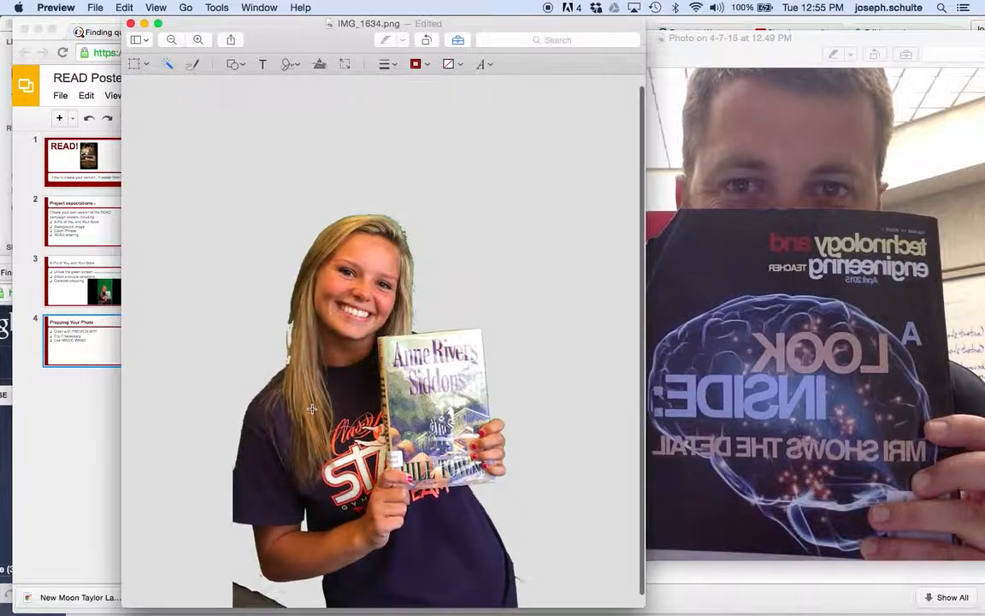
key("super+minus")
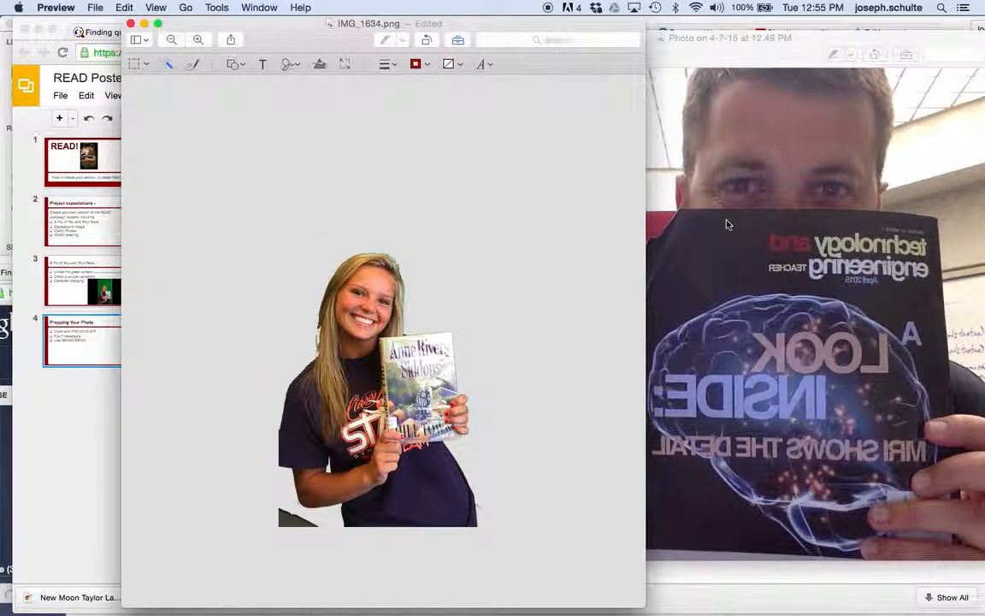
- Try selecting the wall behind the man in Photo on 4-7-15 at 12.49 PM with Instant Alpha, and close the photo
left_click(708, 32)
left_click_drag(715, 42, 508, 42)
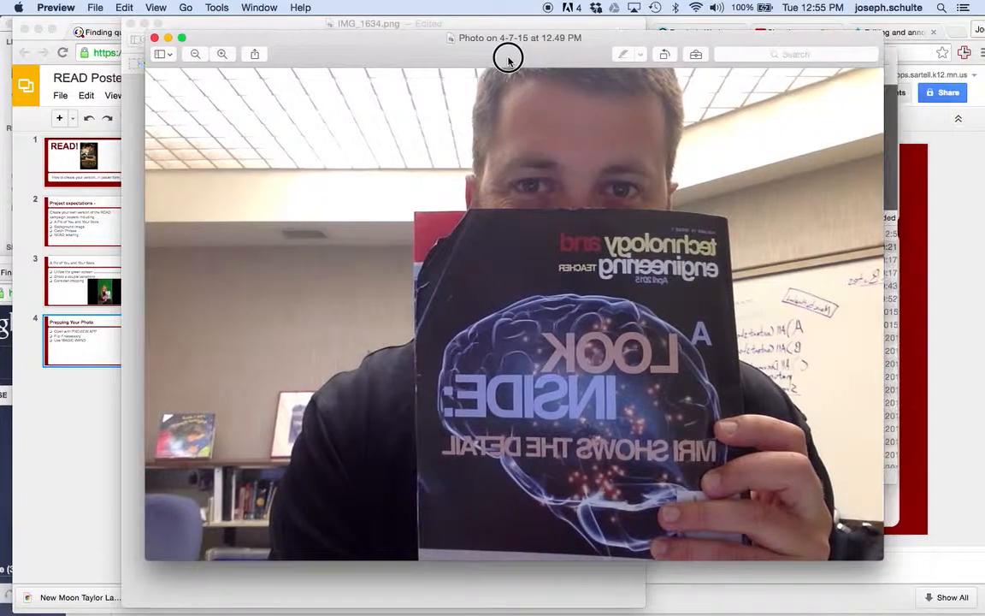
left_click(696, 53)
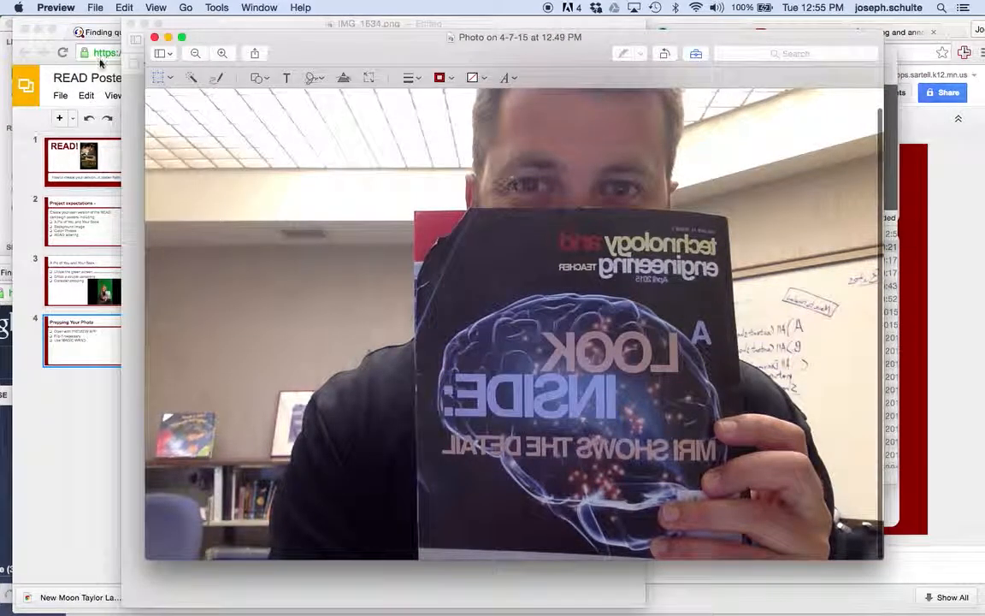
left_click(190, 78)
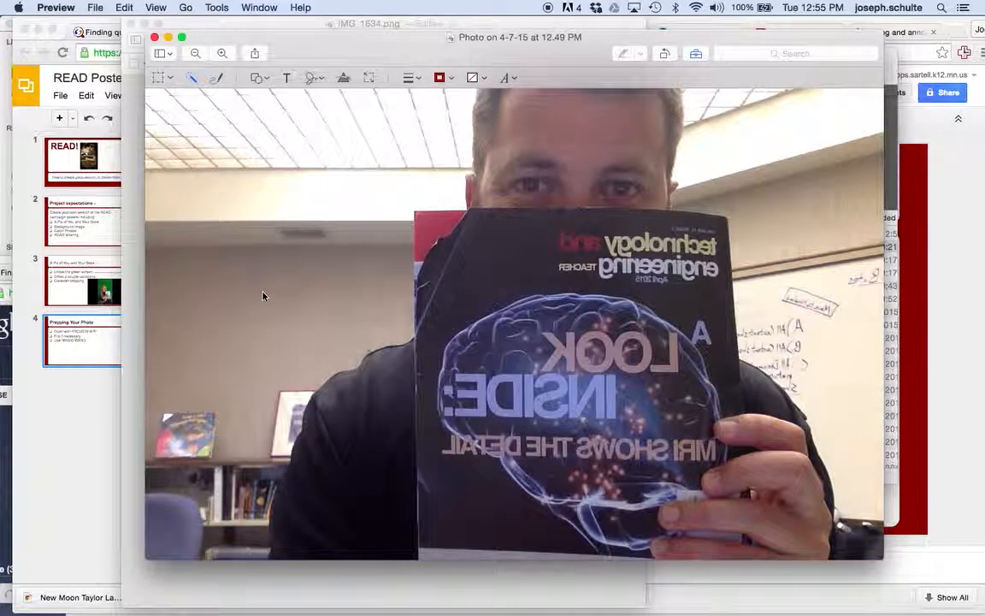
mouse_move(261, 290)
left_mouse_down()
mouse_move(295, 301)
mouse_move(267, 290)
left_mouse_up()
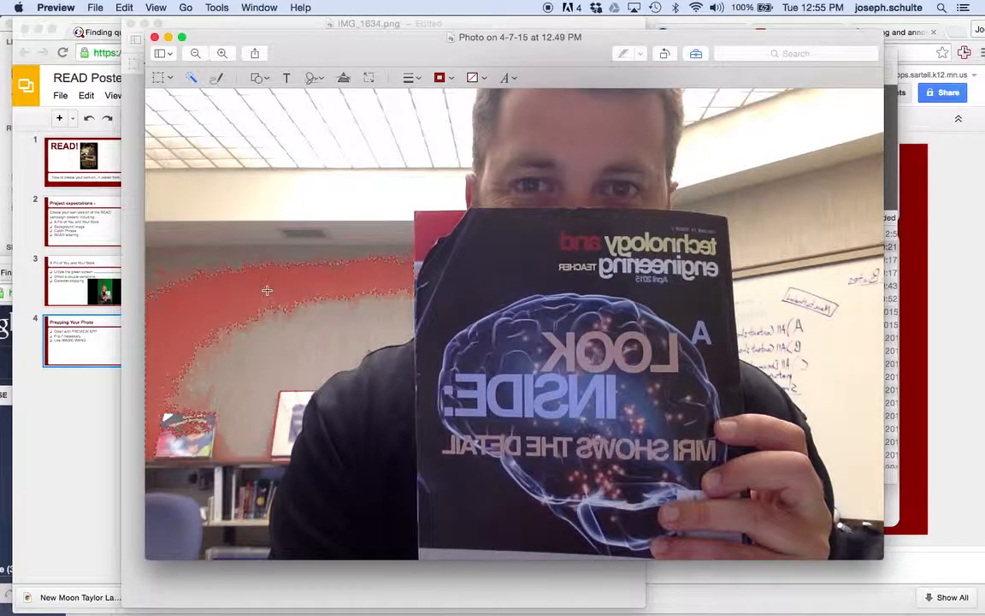
left_click_drag(366, 323, 372, 323)
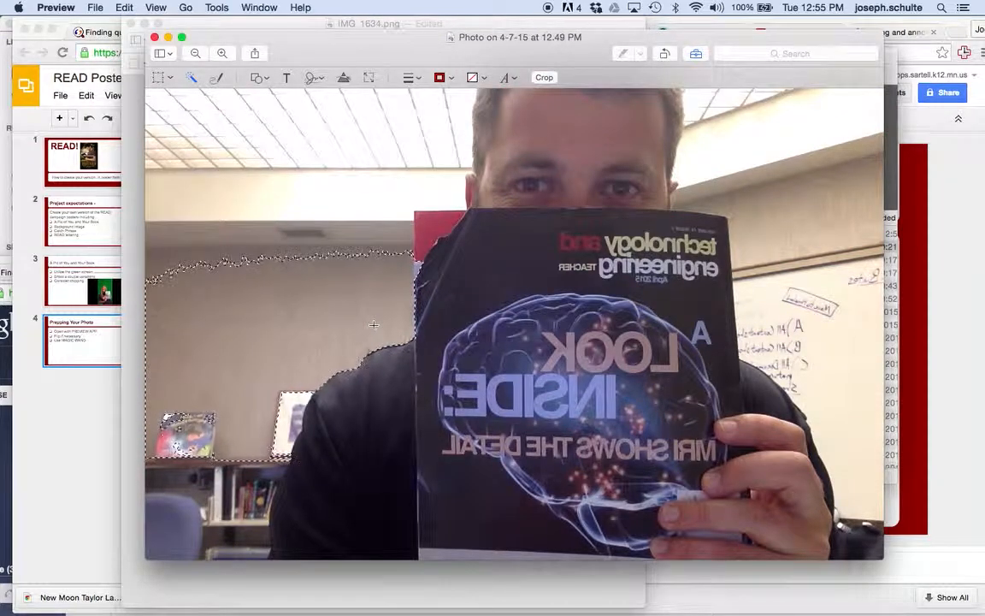
left_click_drag(382, 56, 444, 59)
left_click(217, 40)
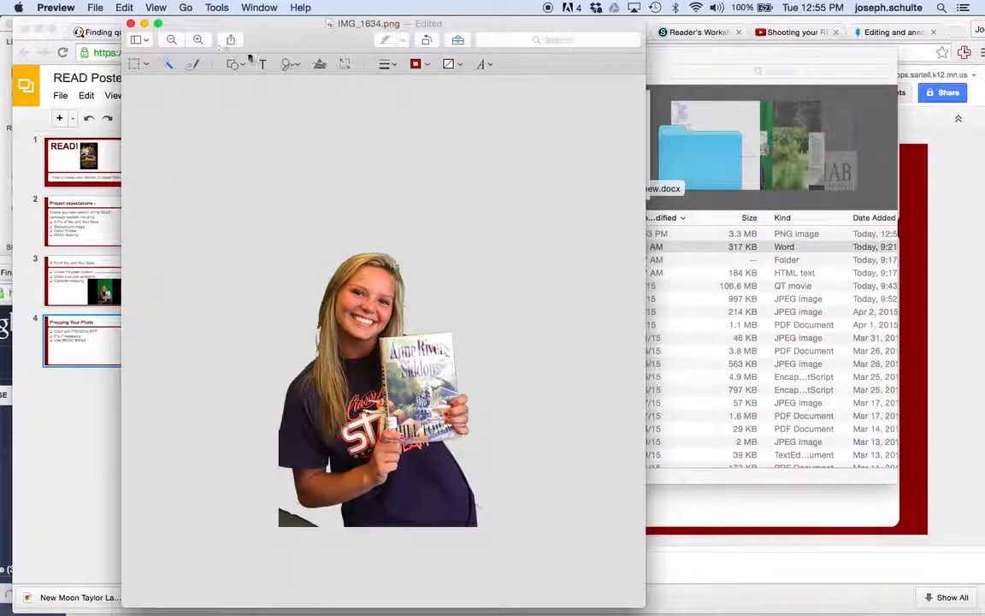
- Review the Prepping Your Photo slide in Chrome, and open Photo on 4-7-15 at 12.49 PM from the Desktop folder with Preview
left_click_drag(301, 26, 567, 28)
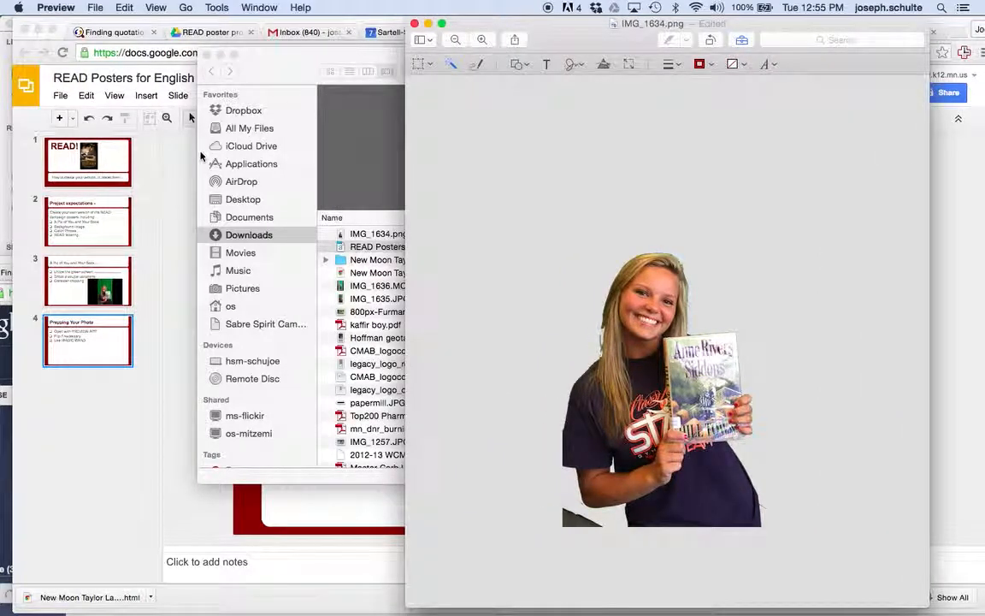
left_click(169, 156)
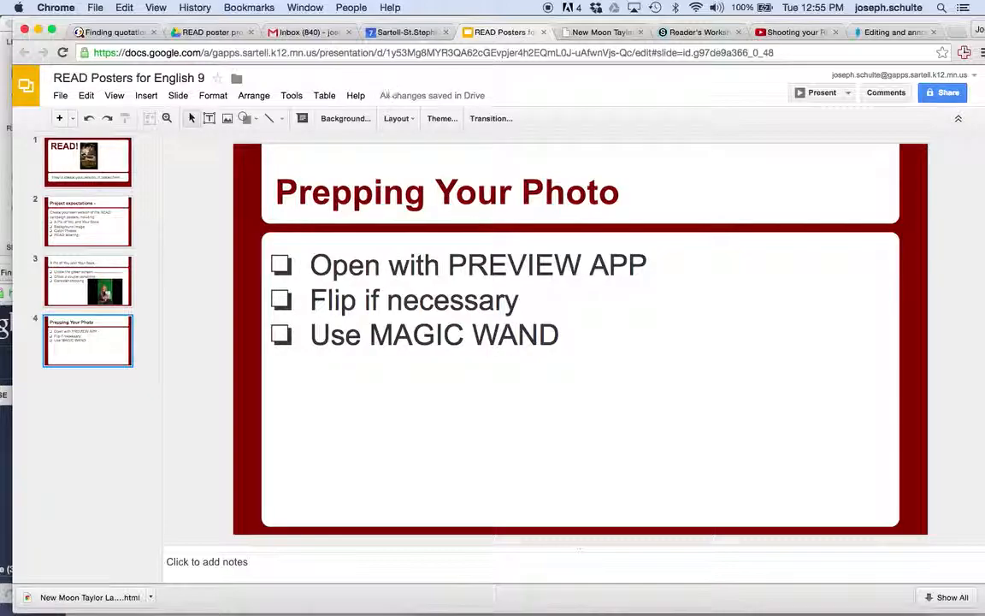
left_click(43, 602)
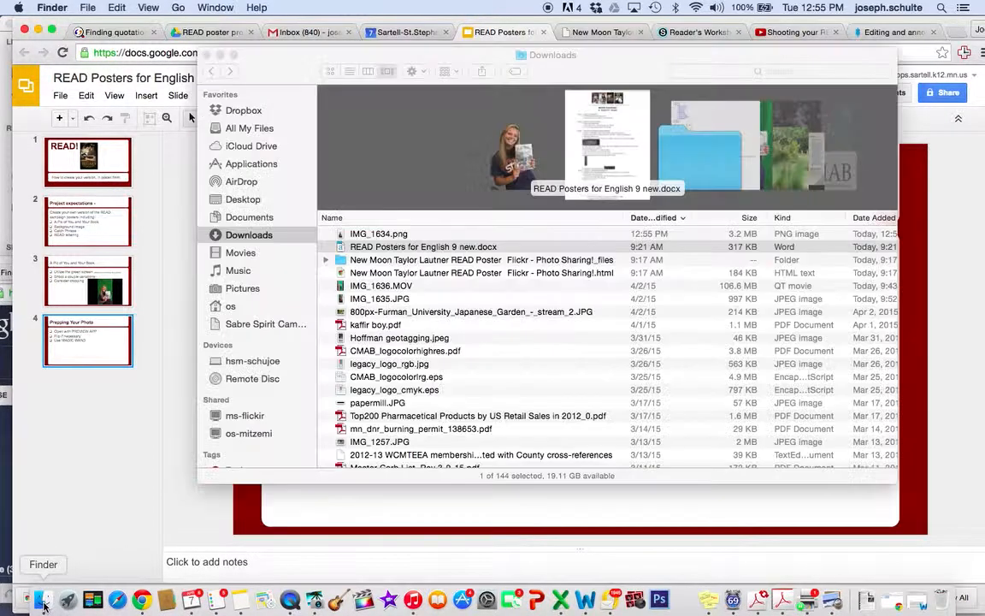
left_click(241, 199)
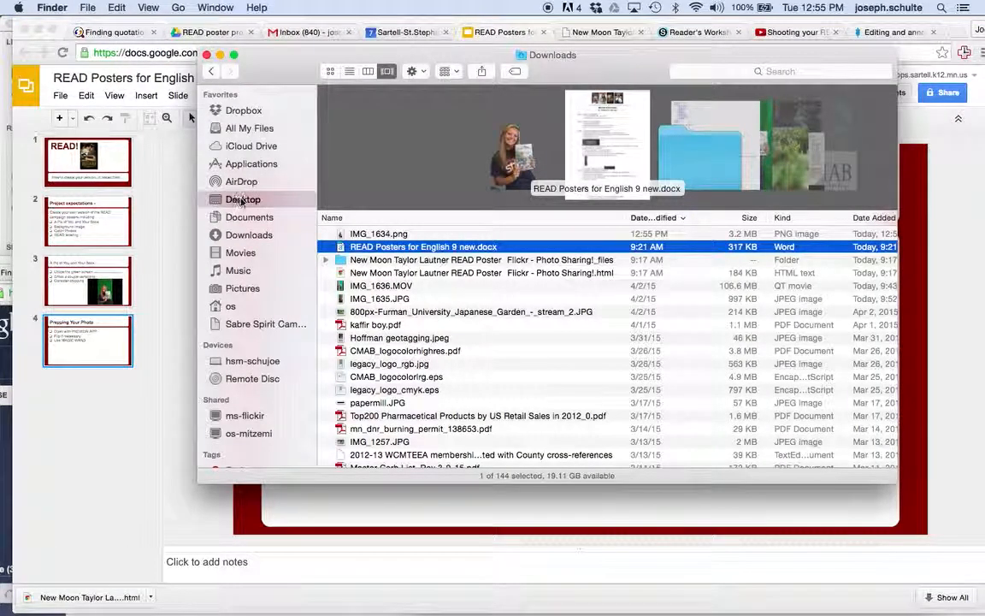
left_click(374, 187)
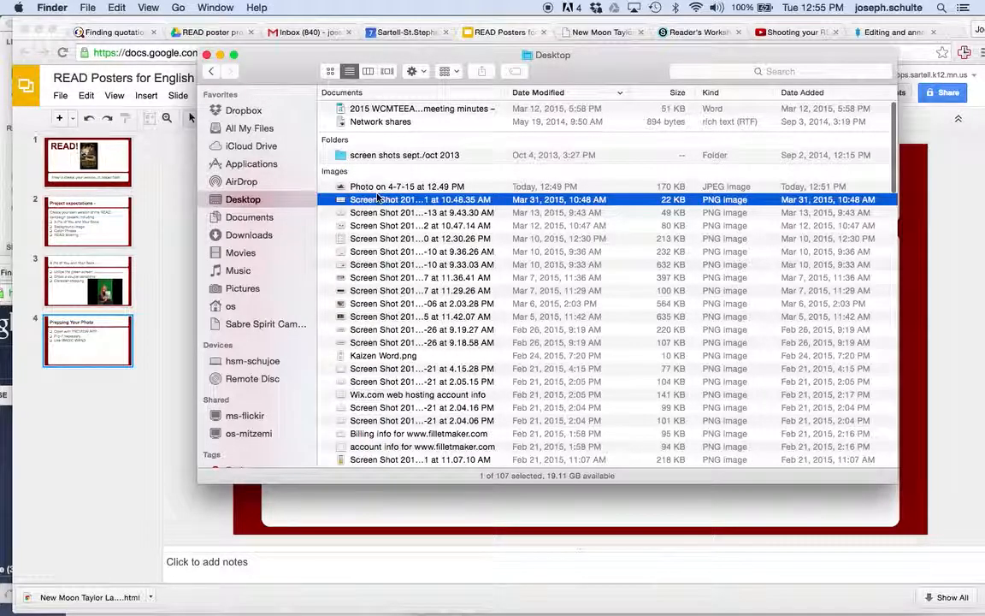
left_click(377, 187)
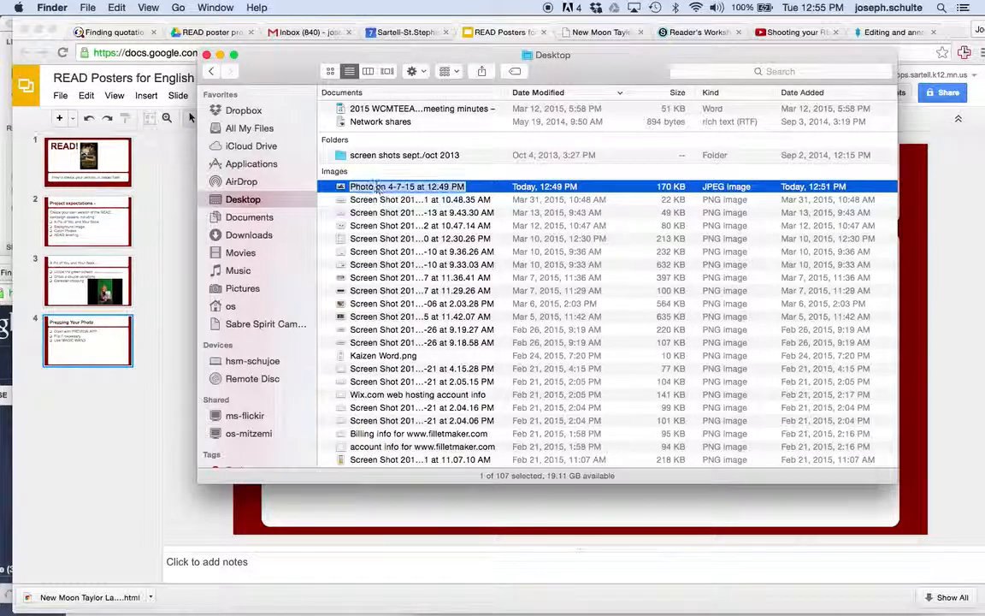
left_click(479, 189)
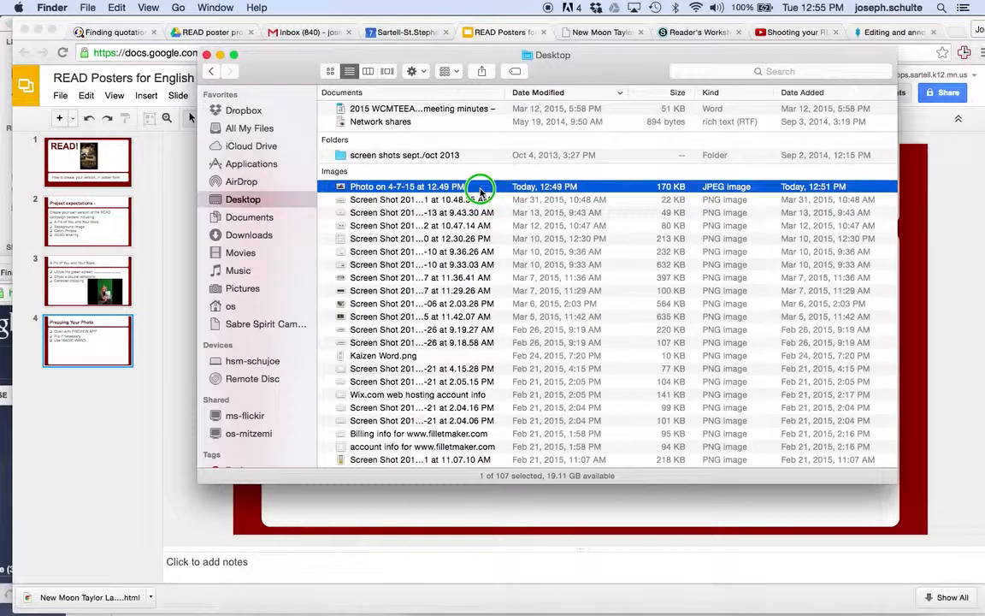
right_click(479, 192)
mouse_move(675, 207)
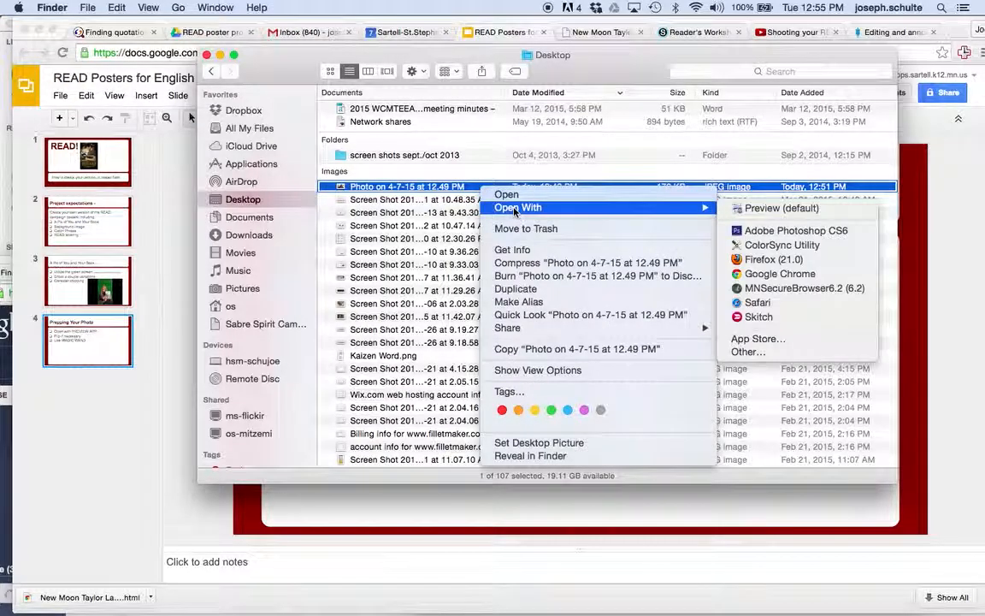
left_click(824, 214)
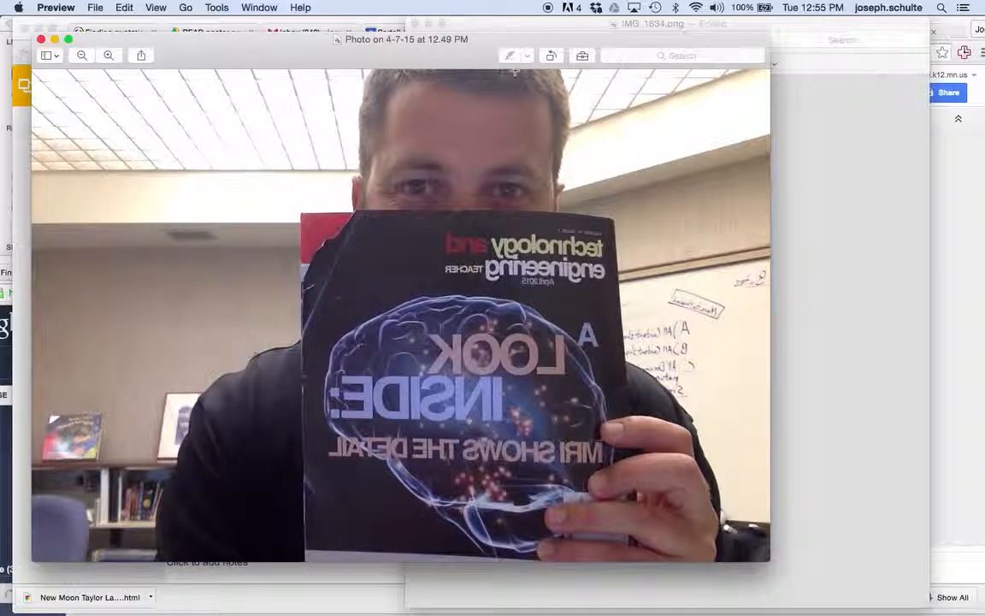
- Flip the mirrored photo horizontally, and close it to return to the READ Posters for English 9 slides in Chrome
left_click(154, 7)
mouse_move(117, 7)
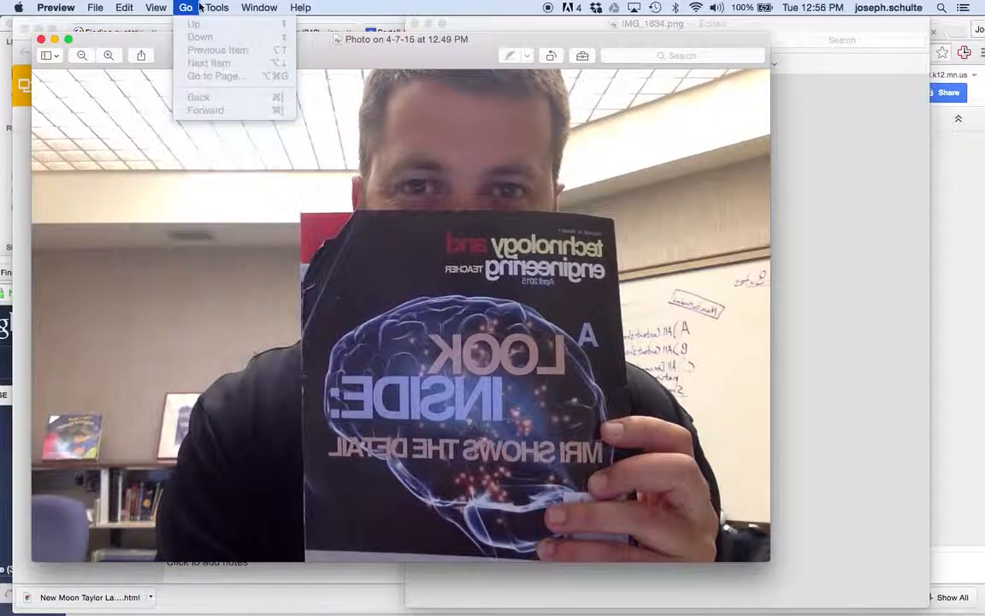
mouse_move(216, 6)
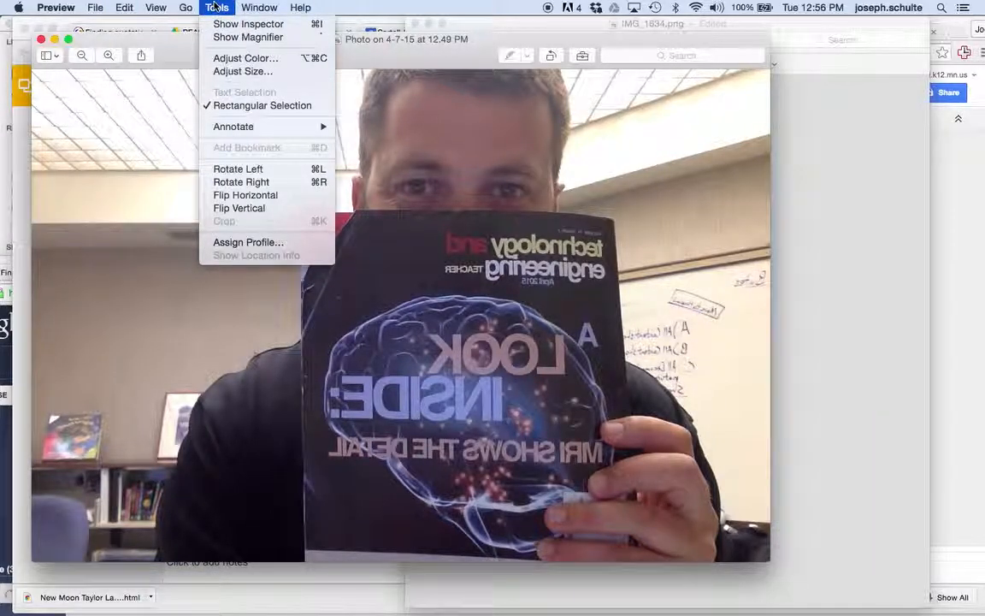
left_click(237, 196)
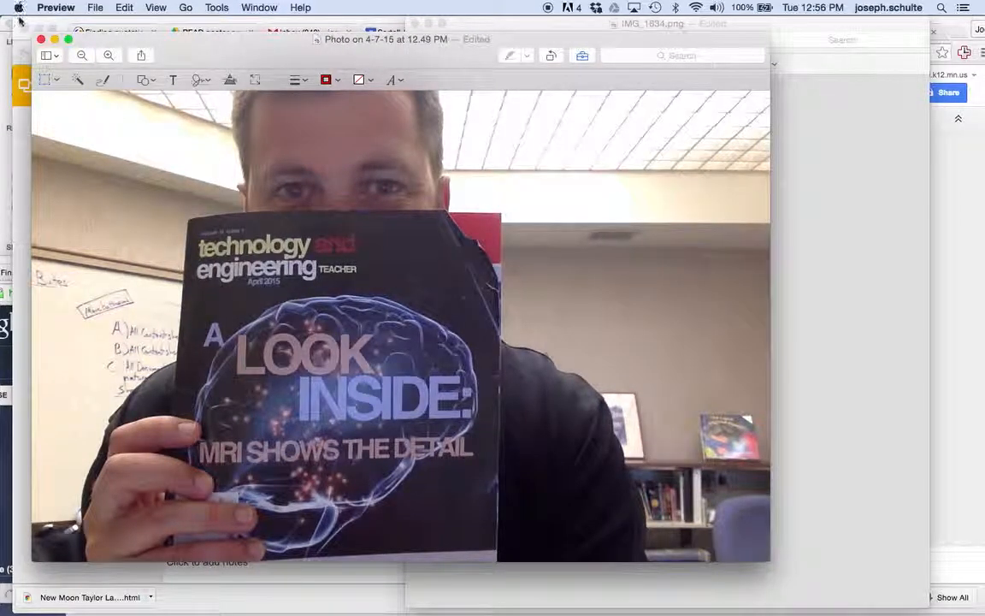
left_click(40, 40)
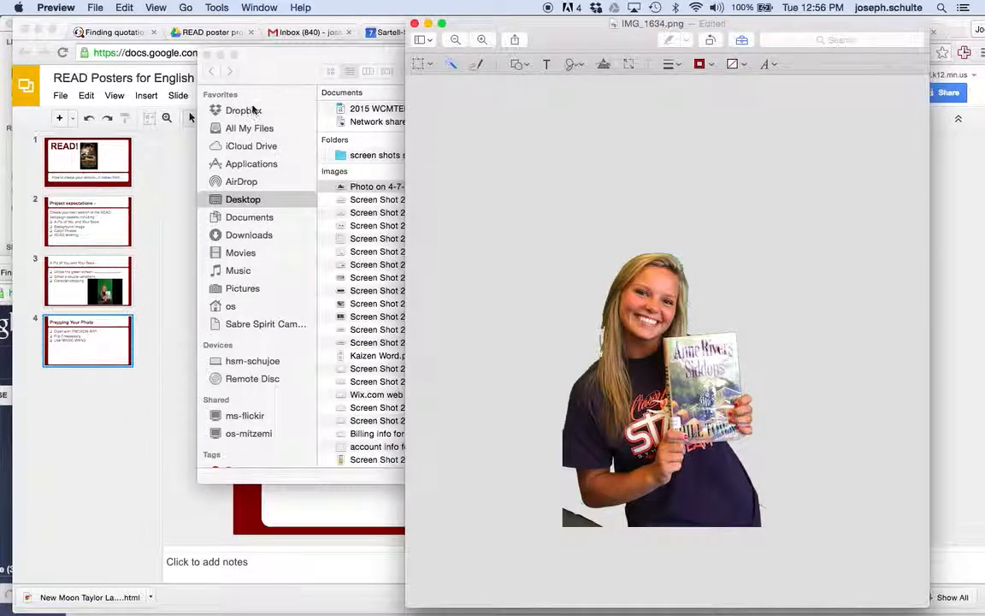
left_click(172, 215)
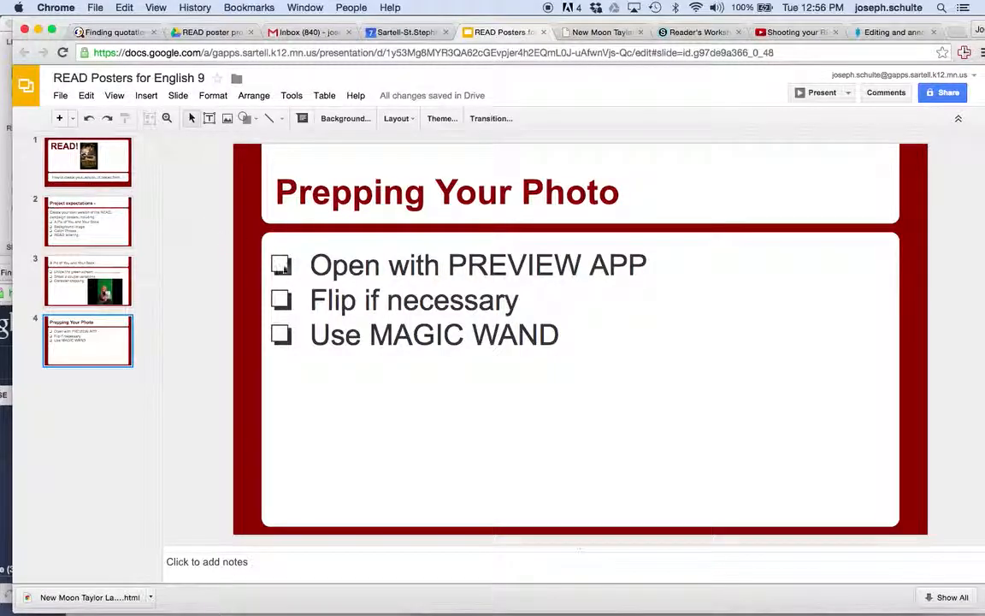